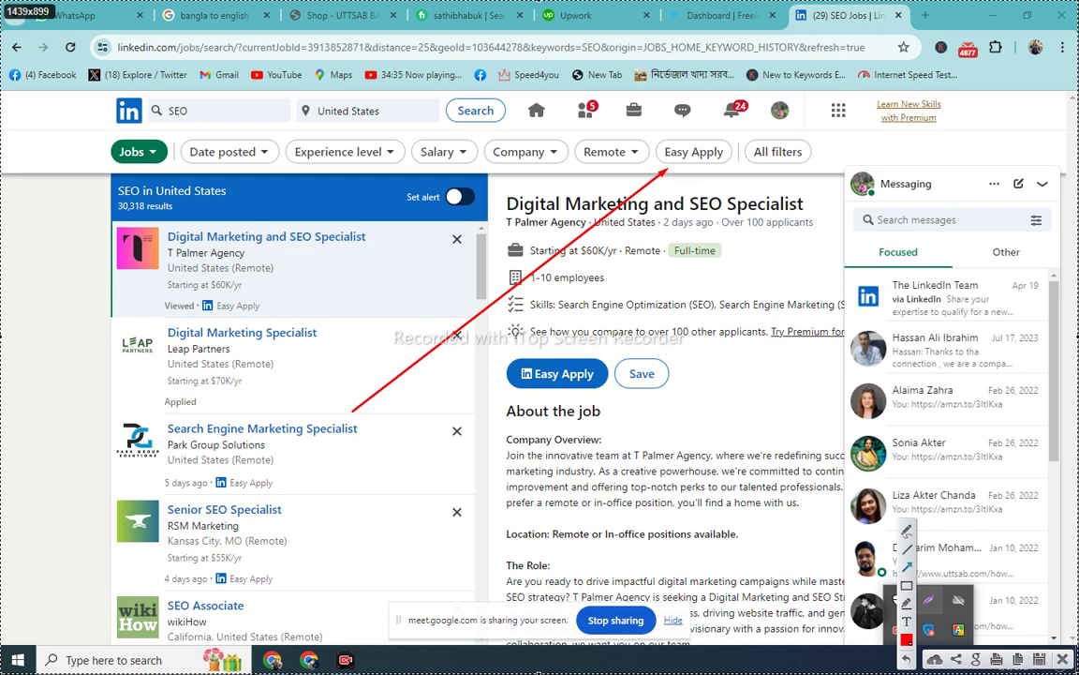
Filter the SEO job results in the United States to Easy Apply listings only.
{"action": "left_click", "coordinate": [1062, 659]}
{"action": "scroll", "coordinate": [597, 450], "scroll_direction": "down", "scroll_amount": 3}
{"action": "scroll", "coordinate": [591, 441], "scroll_direction": "up", "scroll_amount": 3}
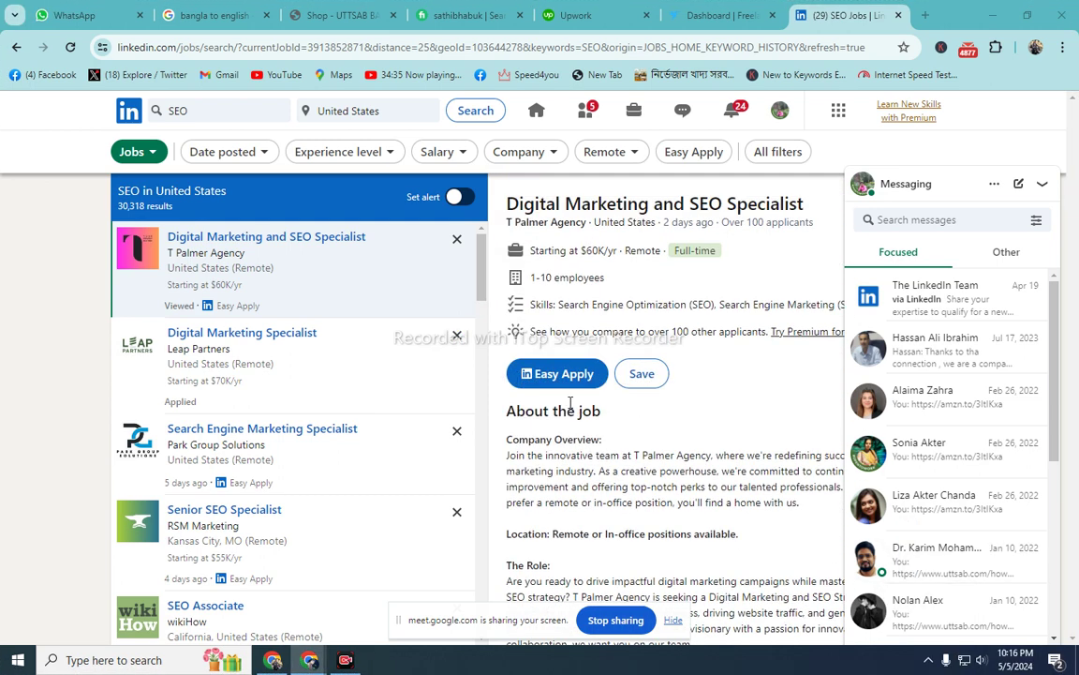
{"action": "left_click", "coordinate": [700, 156]}
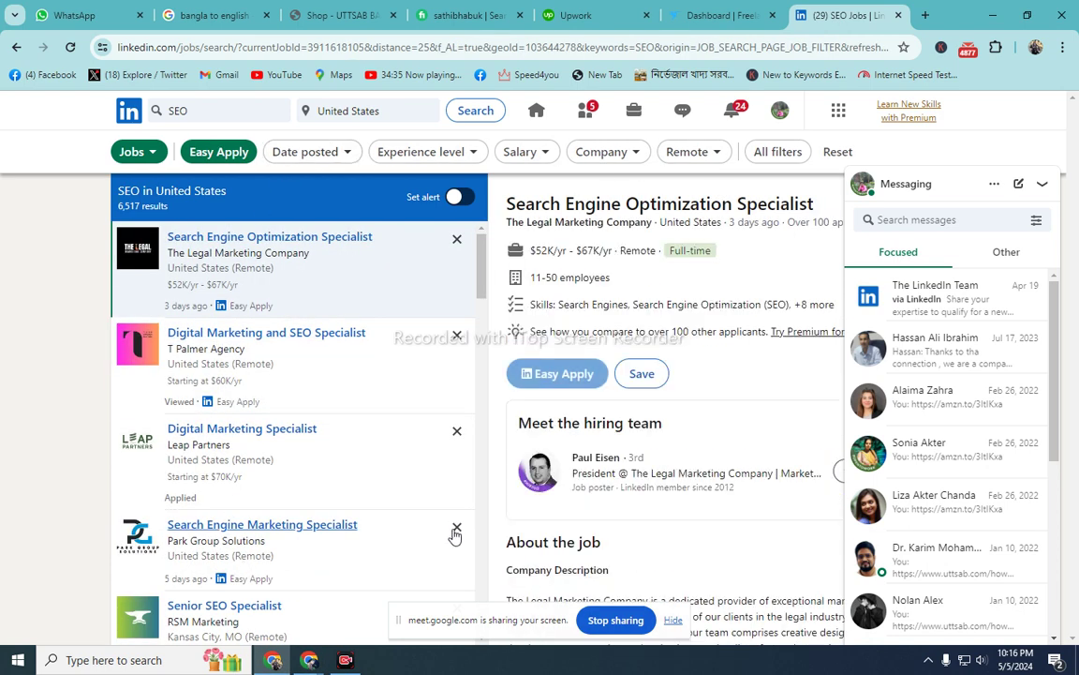
Open the Search Engine Optimization Specialist job at The Legal Marketing Company and start its Easy Apply application.
{"action": "scroll", "coordinate": [570, 456], "scroll_direction": "down", "scroll_amount": 5}
{"action": "scroll", "coordinate": [334, 419], "scroll_direction": "down", "scroll_amount": 2}
{"action": "scroll", "coordinate": [335, 419], "scroll_direction": "down", "scroll_amount": 6}
{"action": "scroll", "coordinate": [334, 418], "scroll_direction": "up", "scroll_amount": 7}
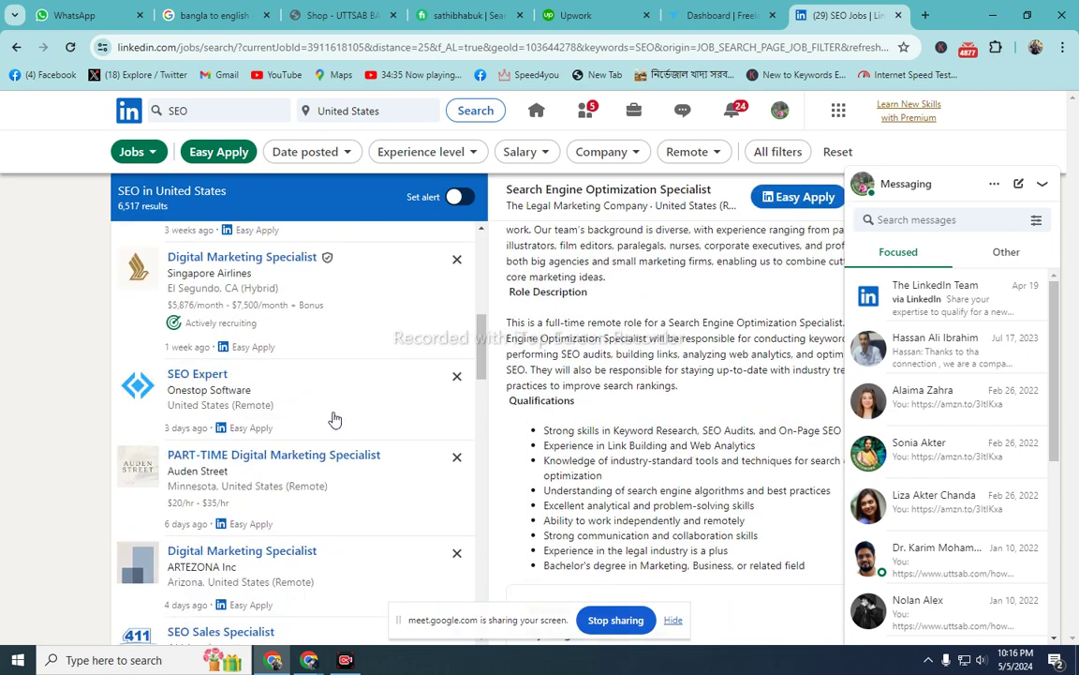
{"action": "scroll", "coordinate": [334, 418], "scroll_direction": "up", "scroll_amount": 2}
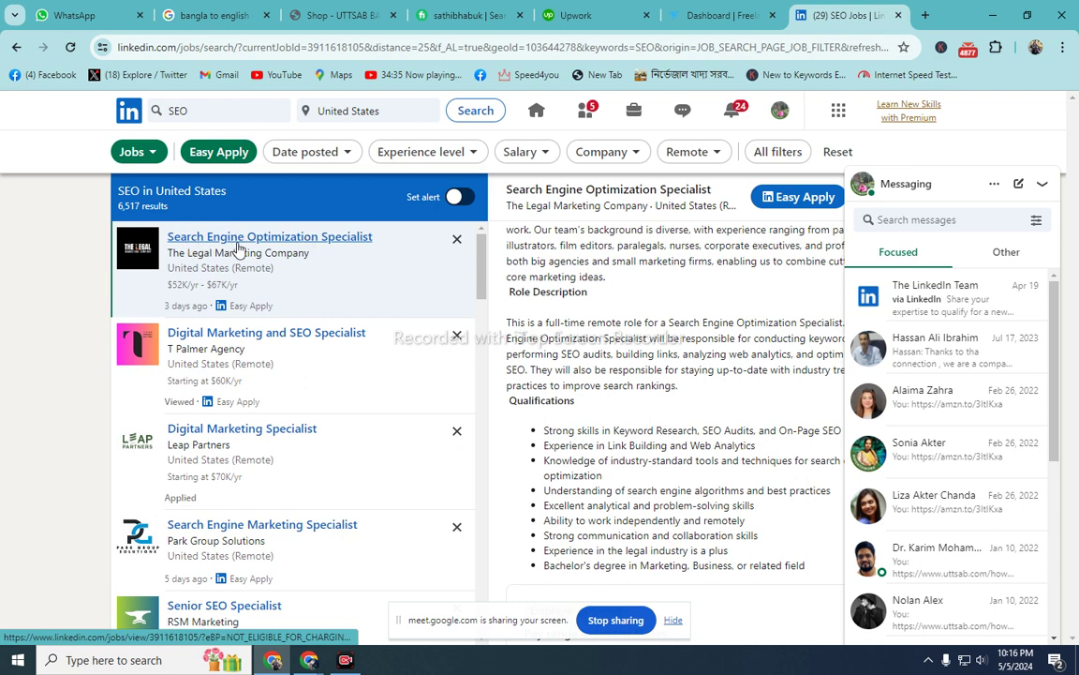
{"action": "left_click", "coordinate": [301, 241]}
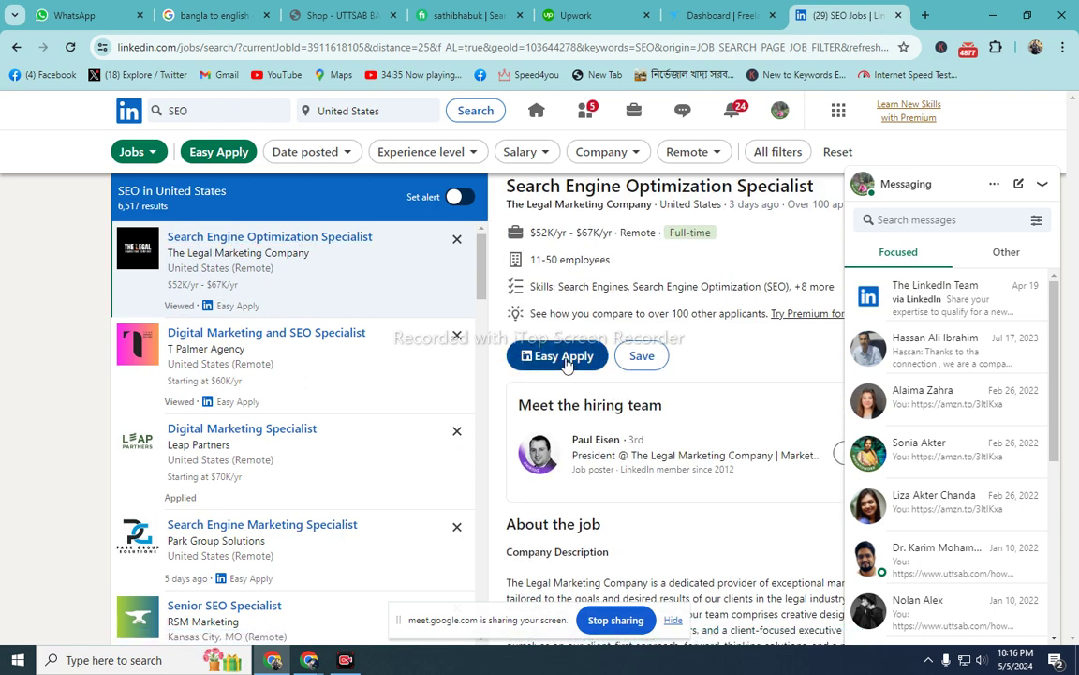
{"action": "left_click", "coordinate": [565, 362]}
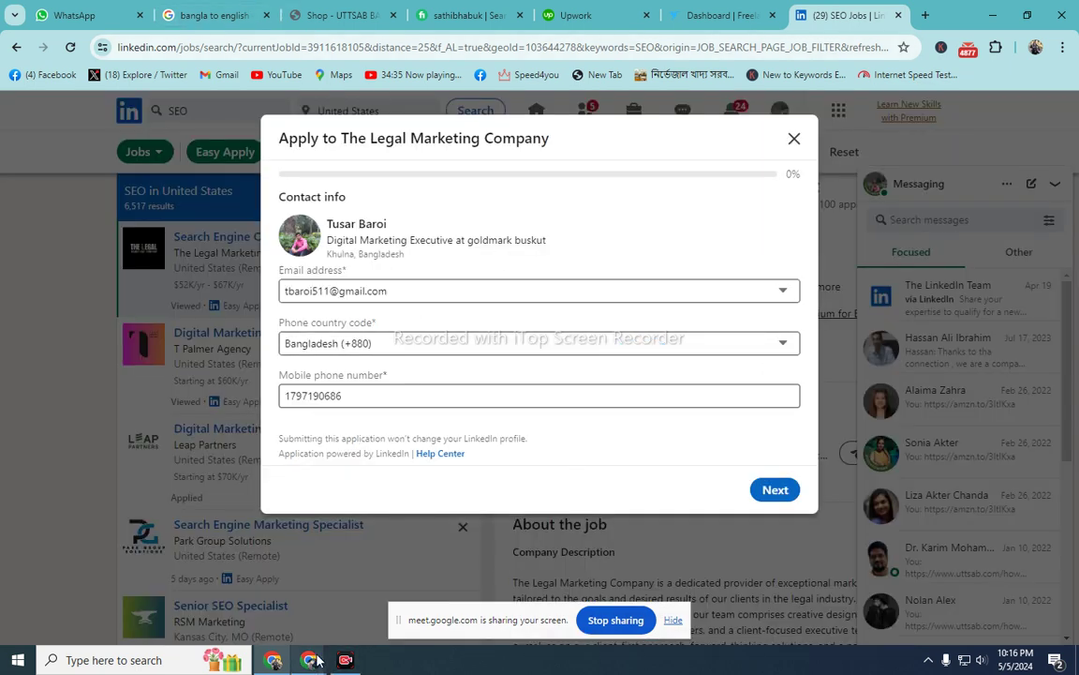
Switch to the Google Meet call to admit the waiting participant, and return to the LinkedIn application.
{"action": "left_click", "coordinate": [215, 529]}
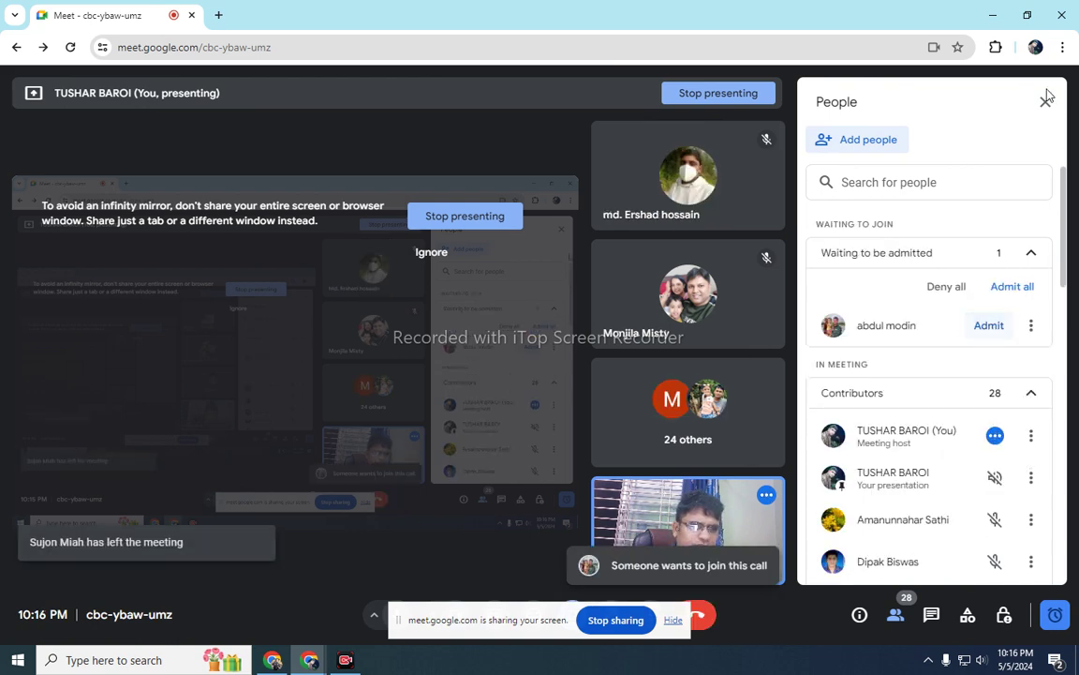
{"action": "left_click", "coordinate": [988, 325]}
{"action": "left_click", "coordinate": [992, 15]}
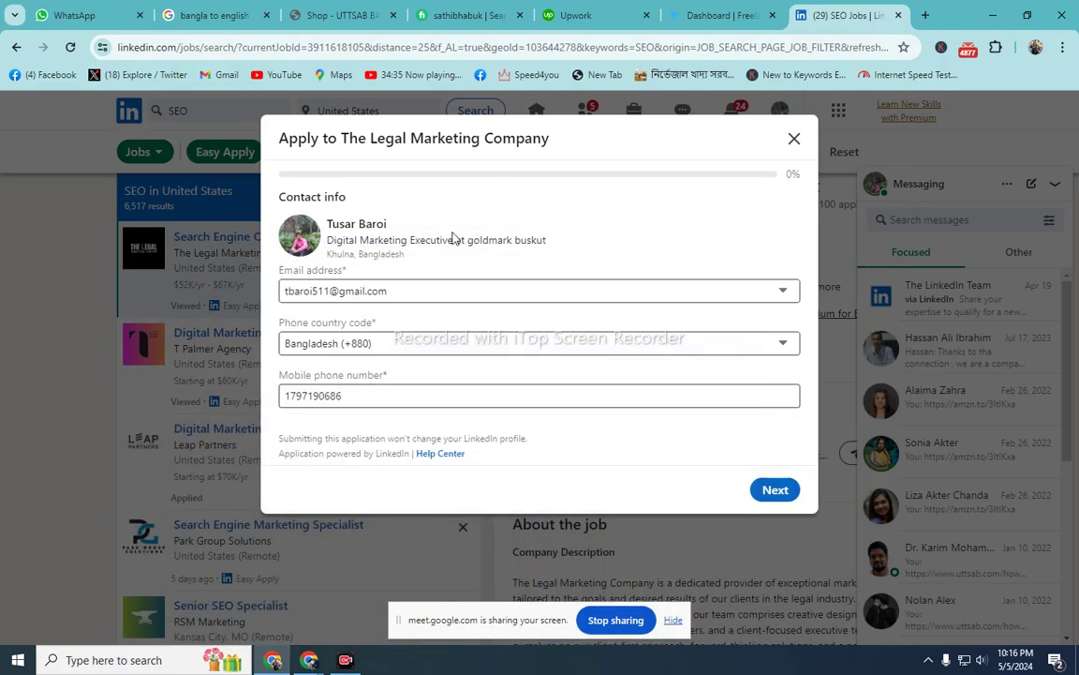
Review the email address, phone country code and mobile number in the contact info, and continue to the resume section.
{"action": "left_click", "coordinate": [405, 296]}
{"action": "left_click", "coordinate": [404, 296]}
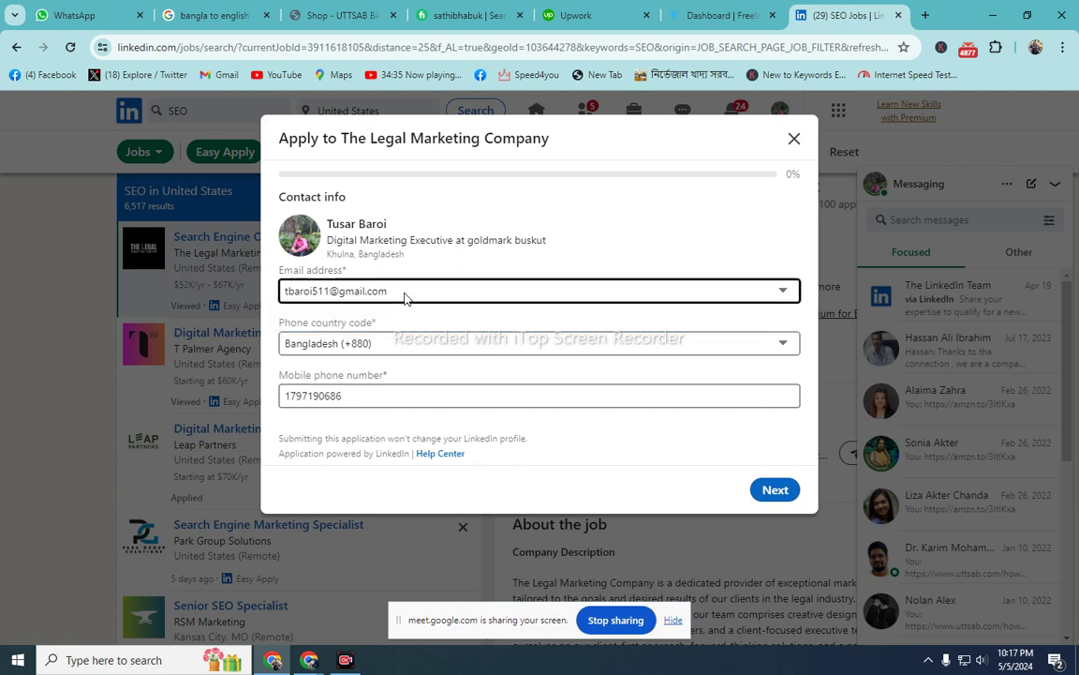
{"action": "left_click", "coordinate": [382, 349]}
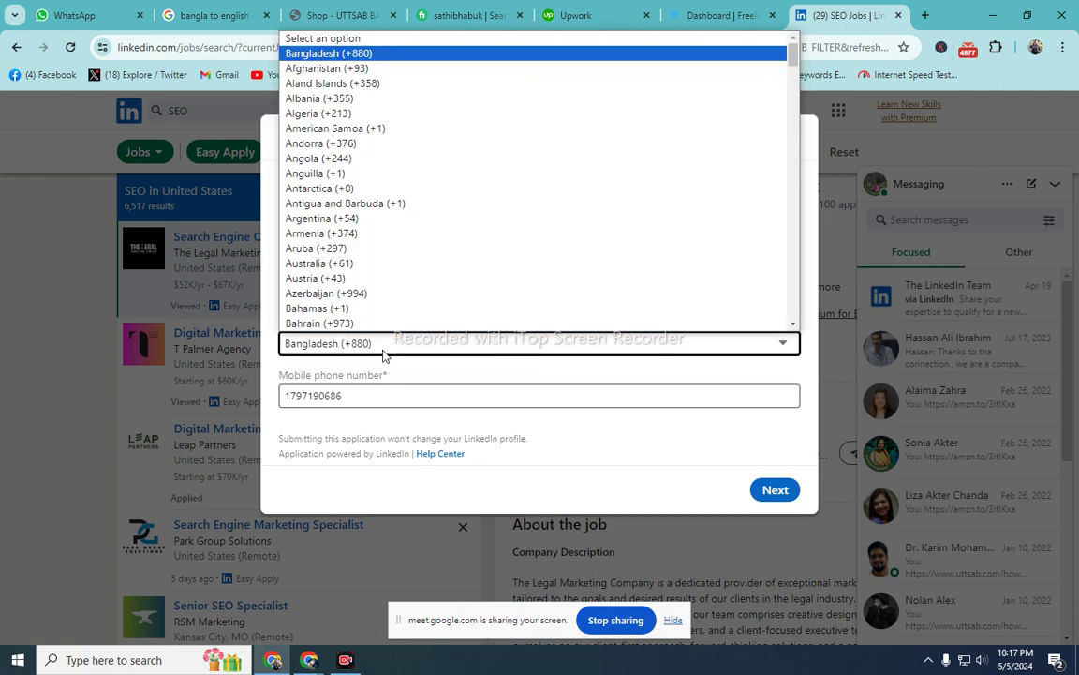
{"action": "left_click", "coordinate": [382, 354]}
{"action": "left_click", "coordinate": [400, 394]}
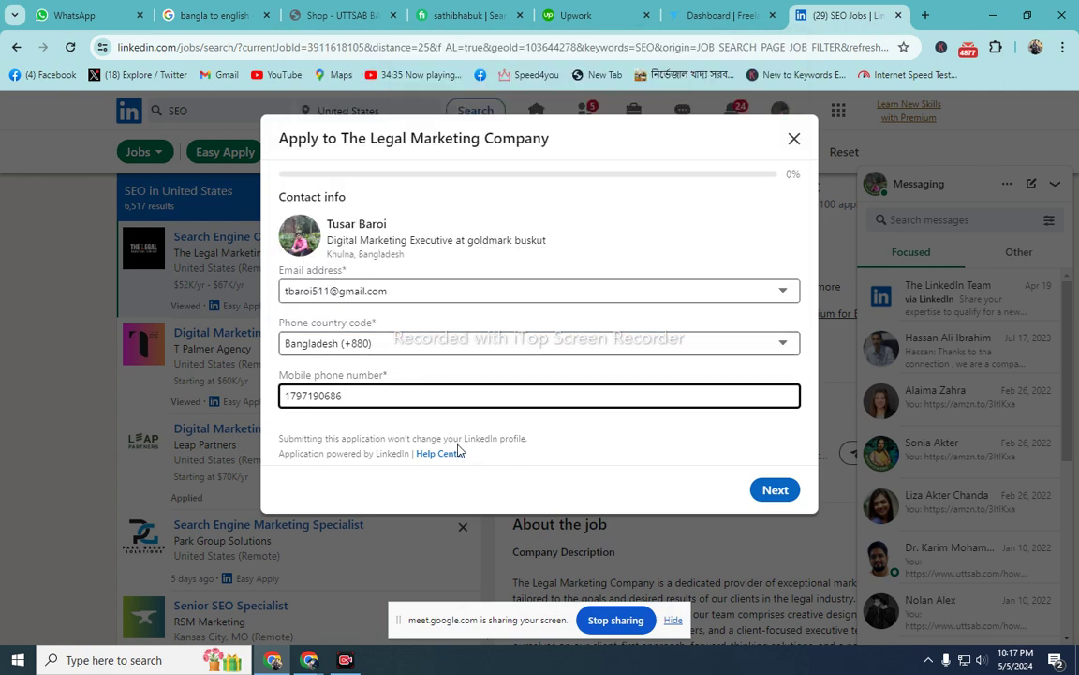
{"action": "left_click", "coordinate": [783, 494]}
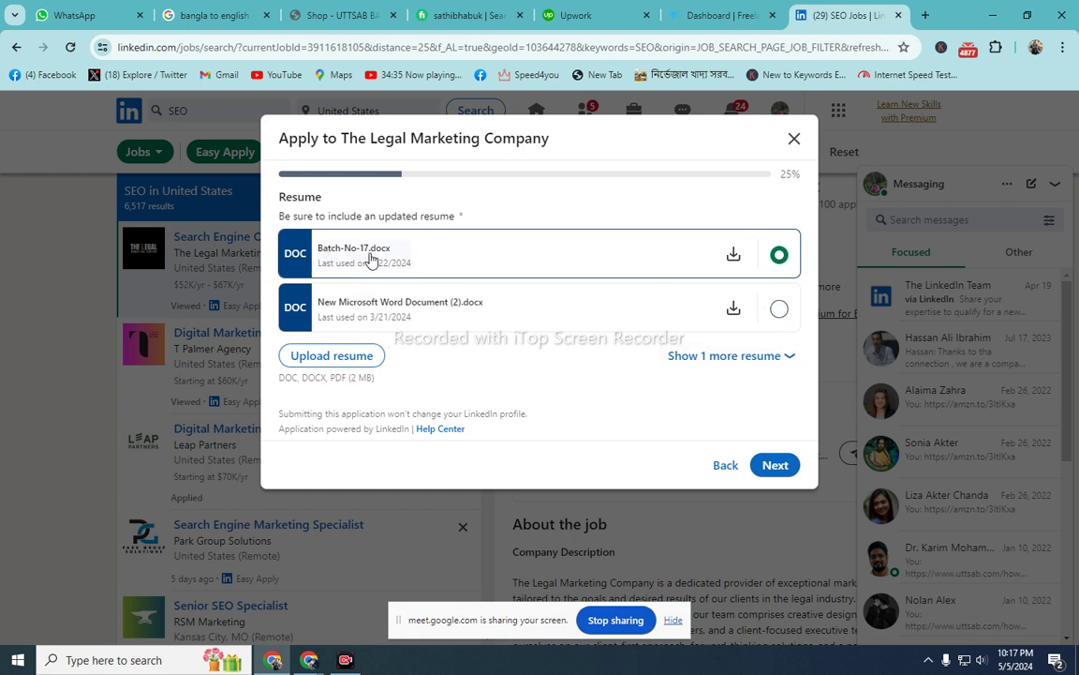
{"action": "left_click", "coordinate": [712, 320]}
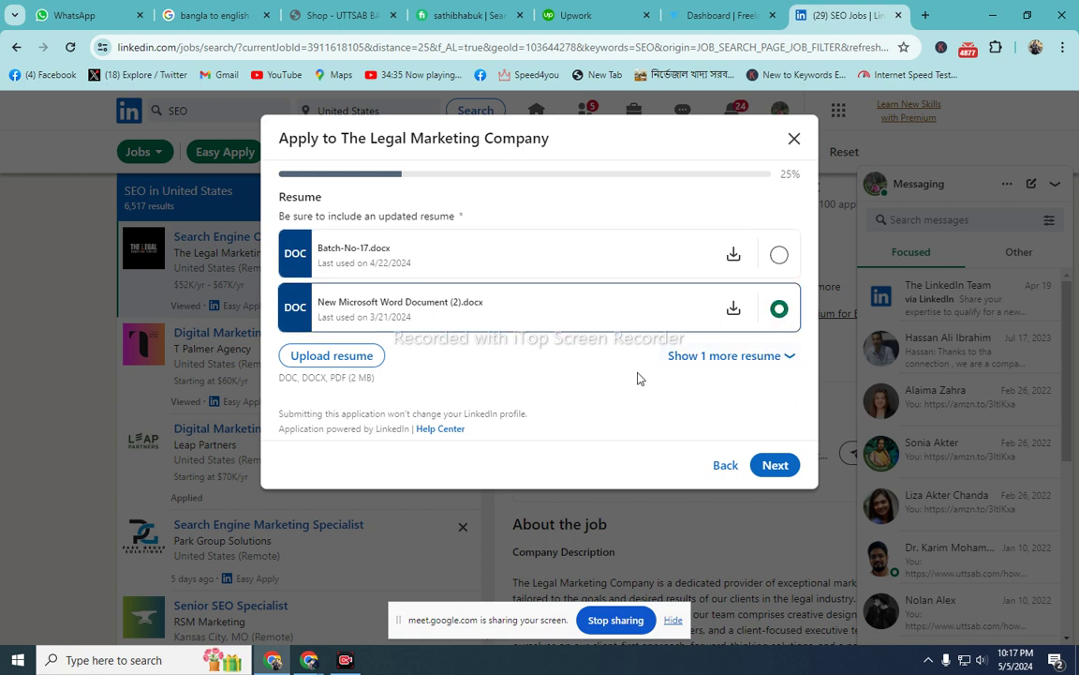
{"action": "left_click", "coordinate": [792, 357]}
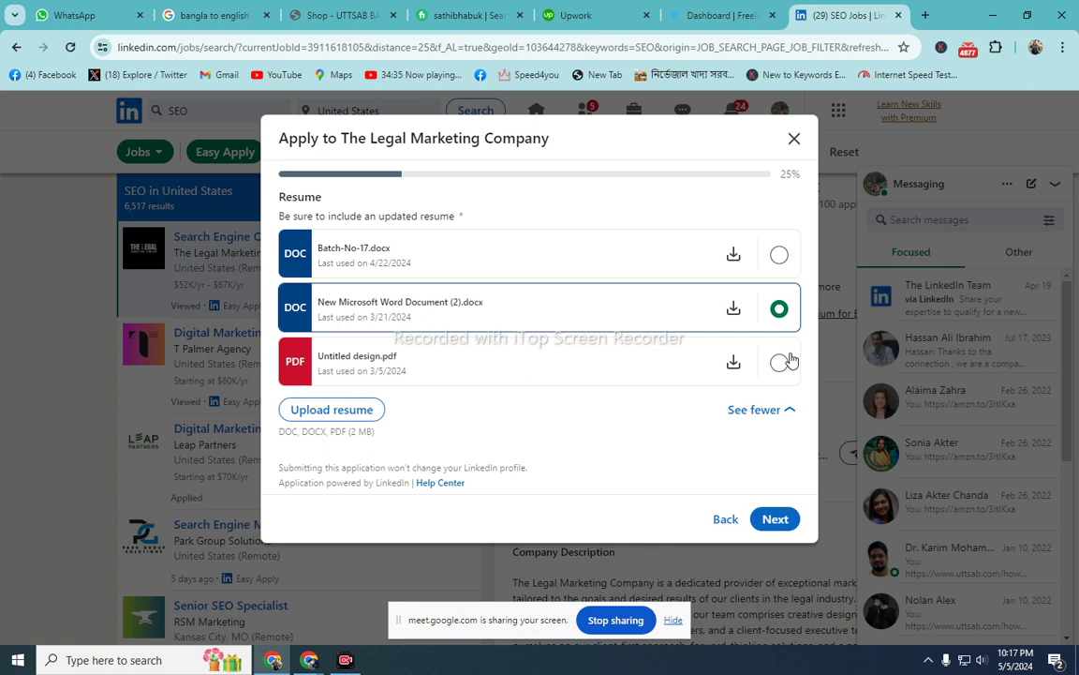
{"action": "left_click", "coordinate": [784, 311]}
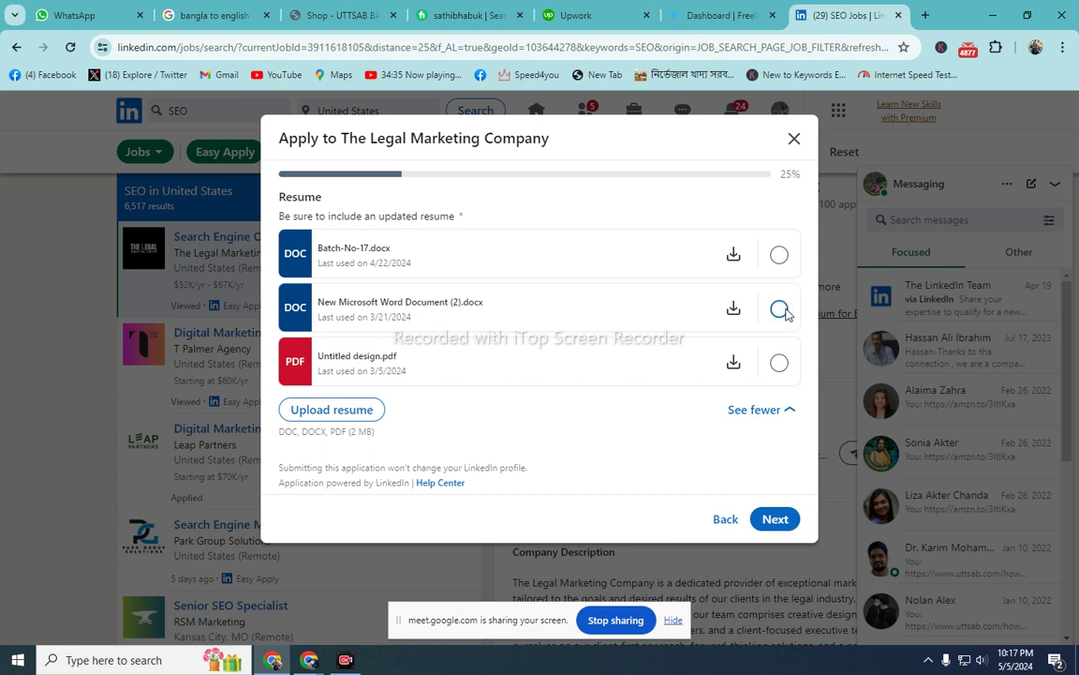
{"action": "left_click", "coordinate": [340, 415]}
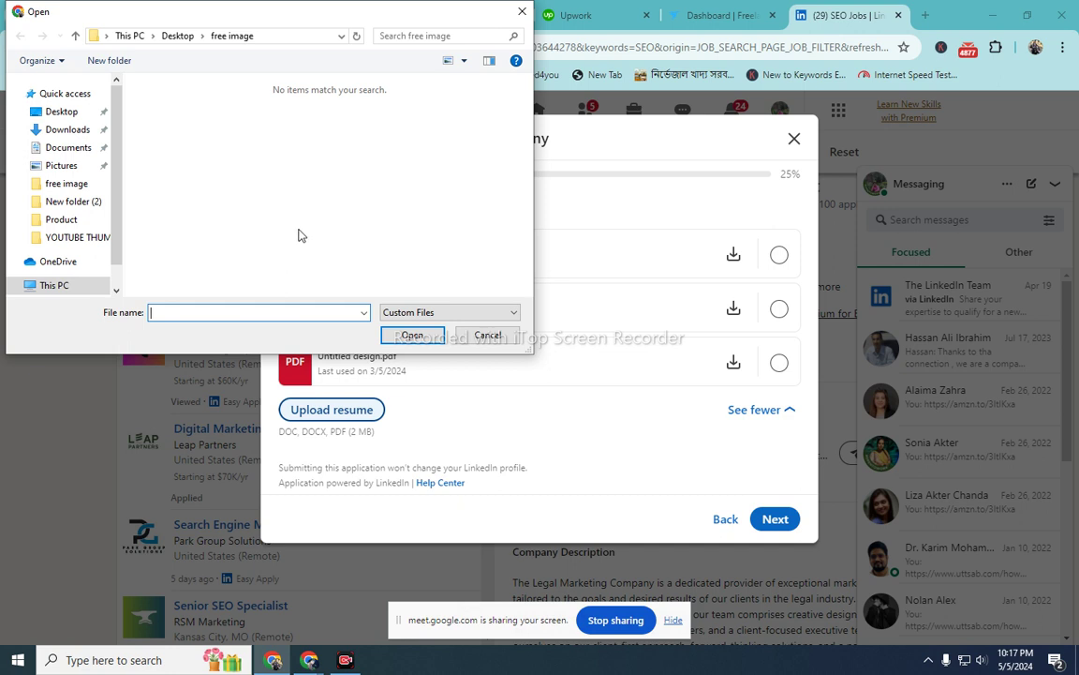
{"action": "left_click", "coordinate": [66, 131]}
{"action": "scroll", "coordinate": [207, 234], "scroll_direction": "down", "scroll_amount": 1}
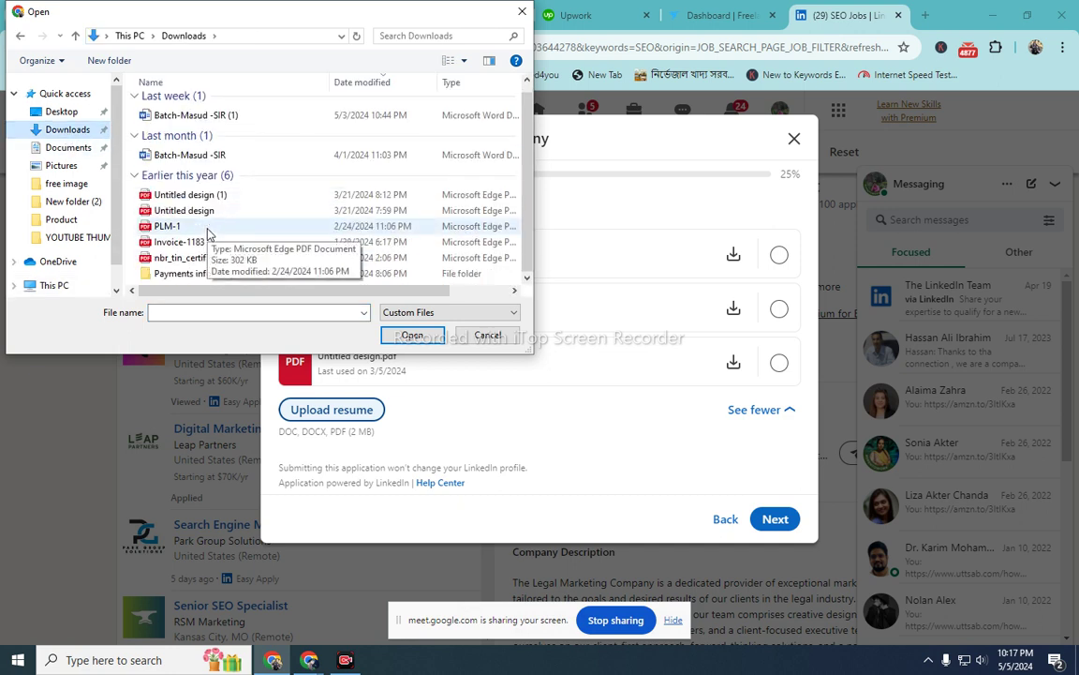
{"action": "left_click", "coordinate": [518, 13]}
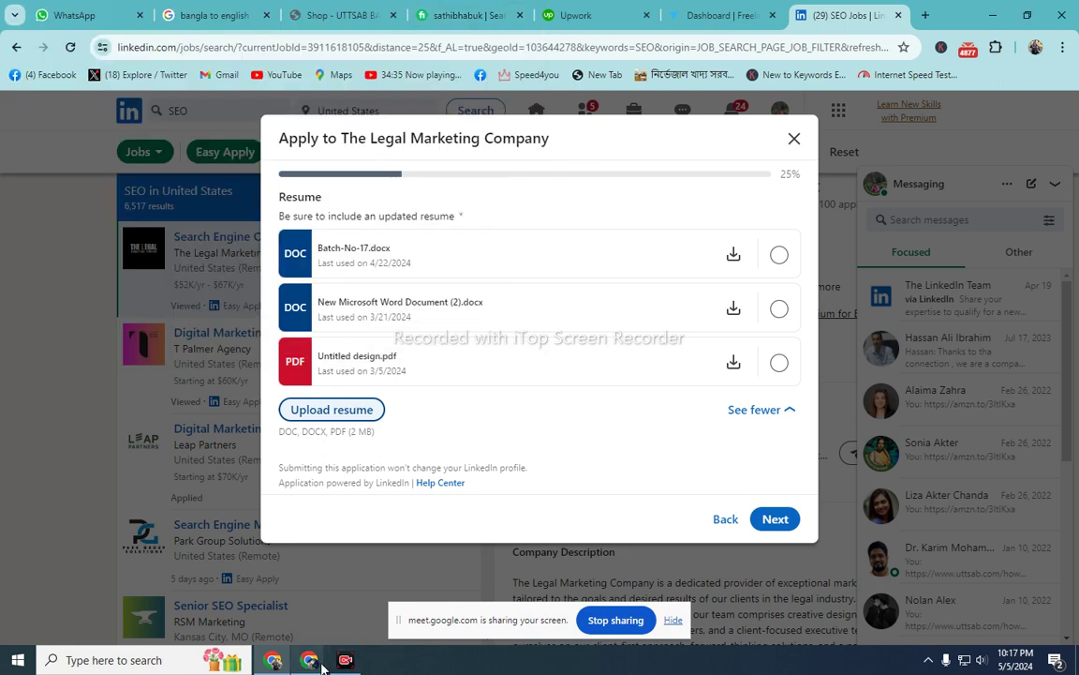
Admit the next waiting participant to the Google Meet call and go back to the resume section on LinkedIn.
{"action": "mouse_move", "coordinate": [310, 659]}
{"action": "left_click", "coordinate": [251, 592]}
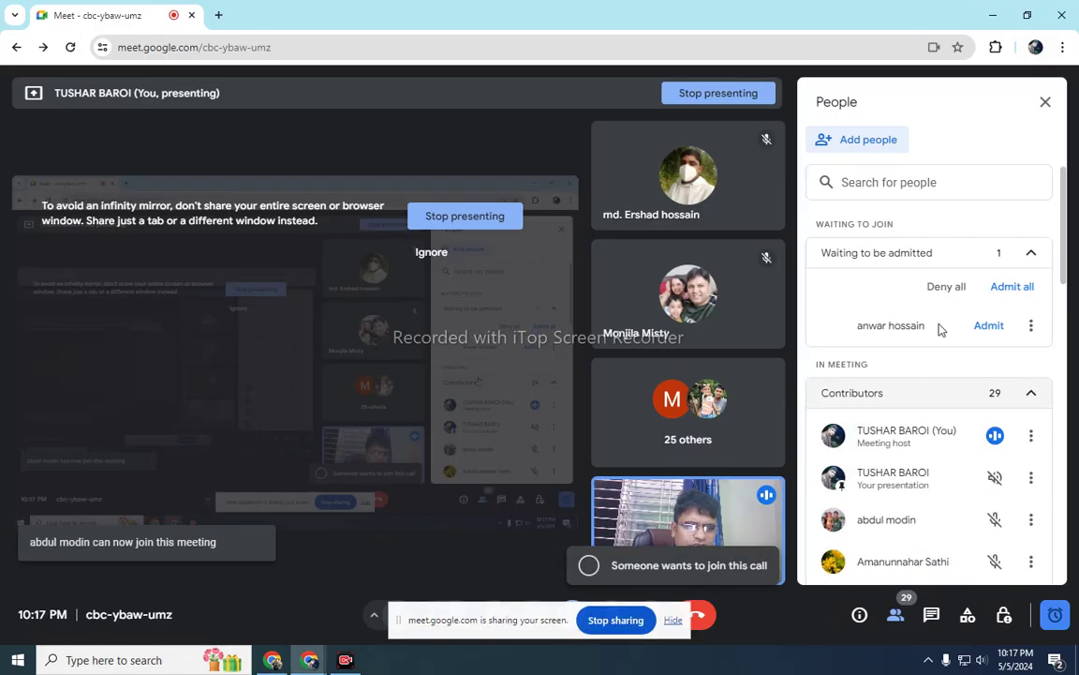
{"action": "left_click", "coordinate": [988, 326]}
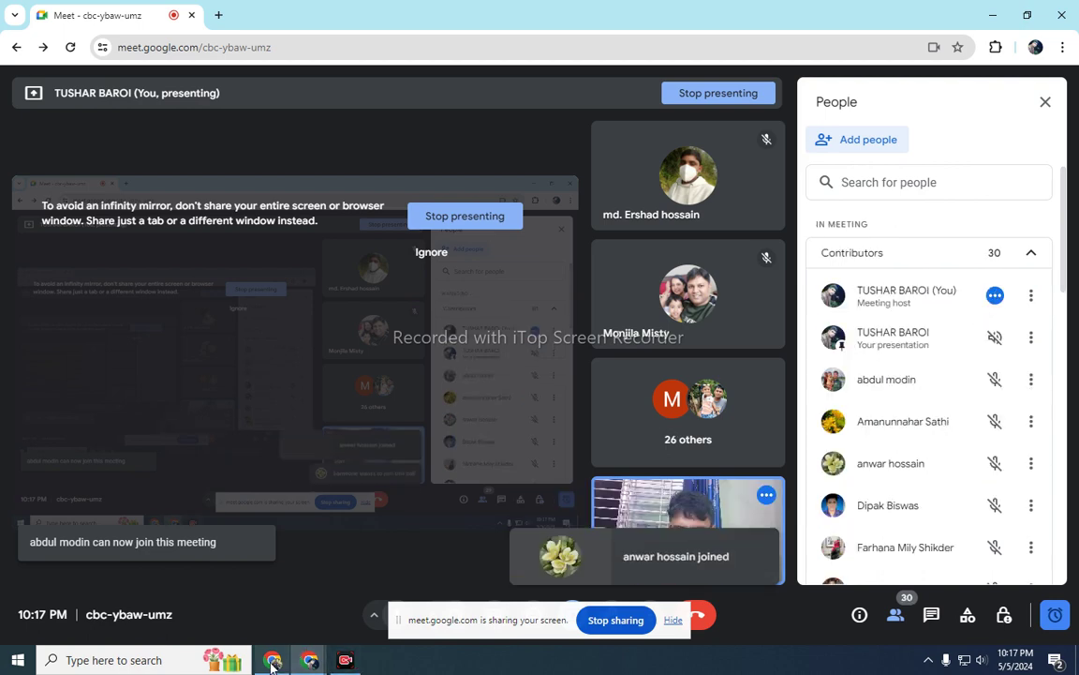
{"action": "left_click", "coordinate": [305, 643]}
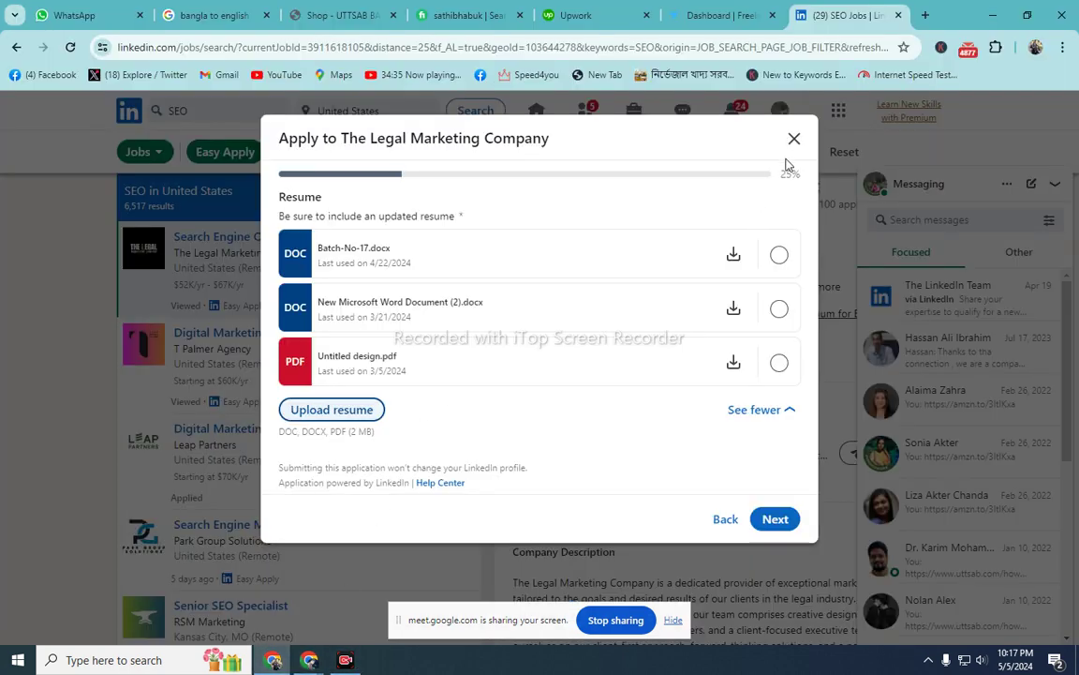
Upload the Word document ইংলিশ স্পিকিং কোর্স from the Desktop as the resume and continue to the additional questions.
{"action": "left_click", "coordinate": [777, 521]}
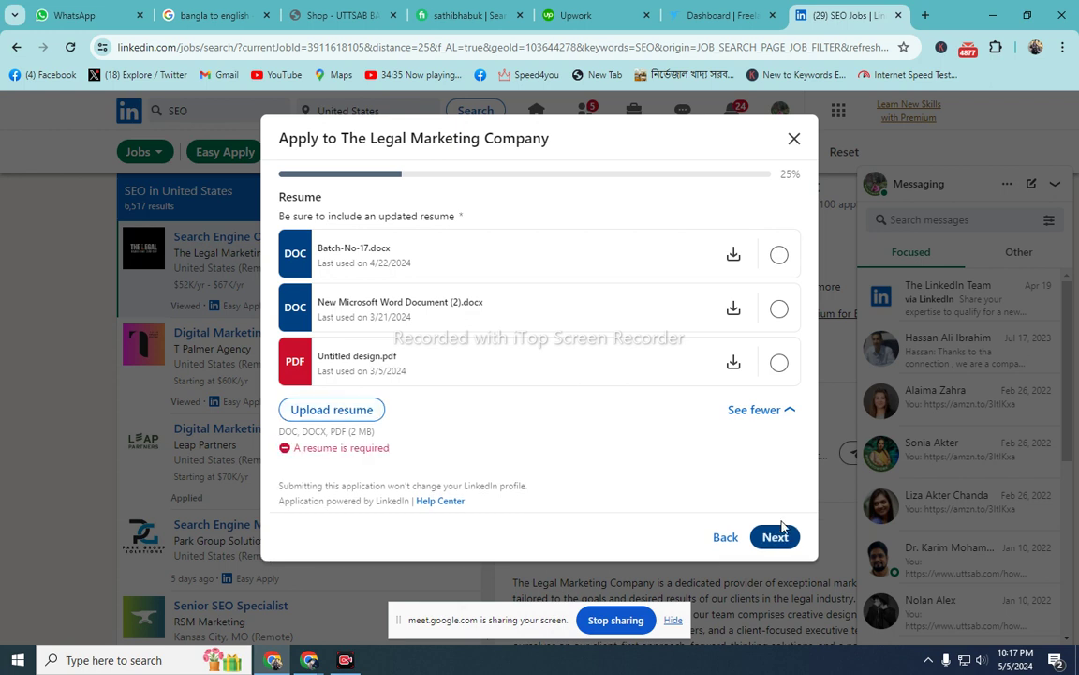
{"action": "left_click", "coordinate": [785, 410]}
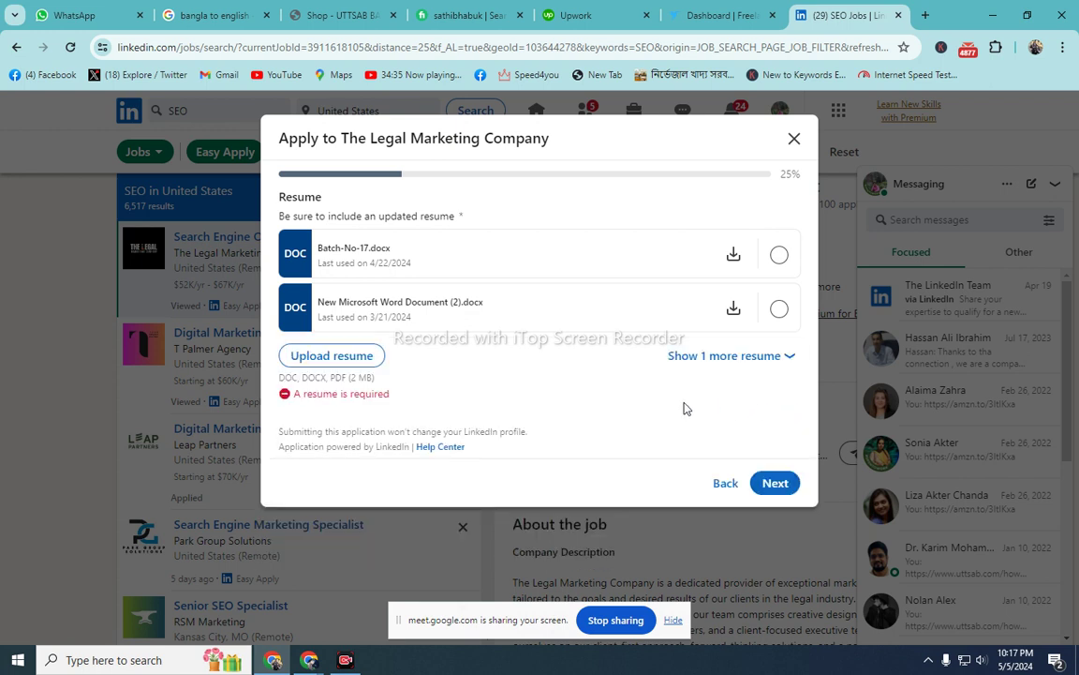
{"action": "left_click", "coordinate": [353, 364]}
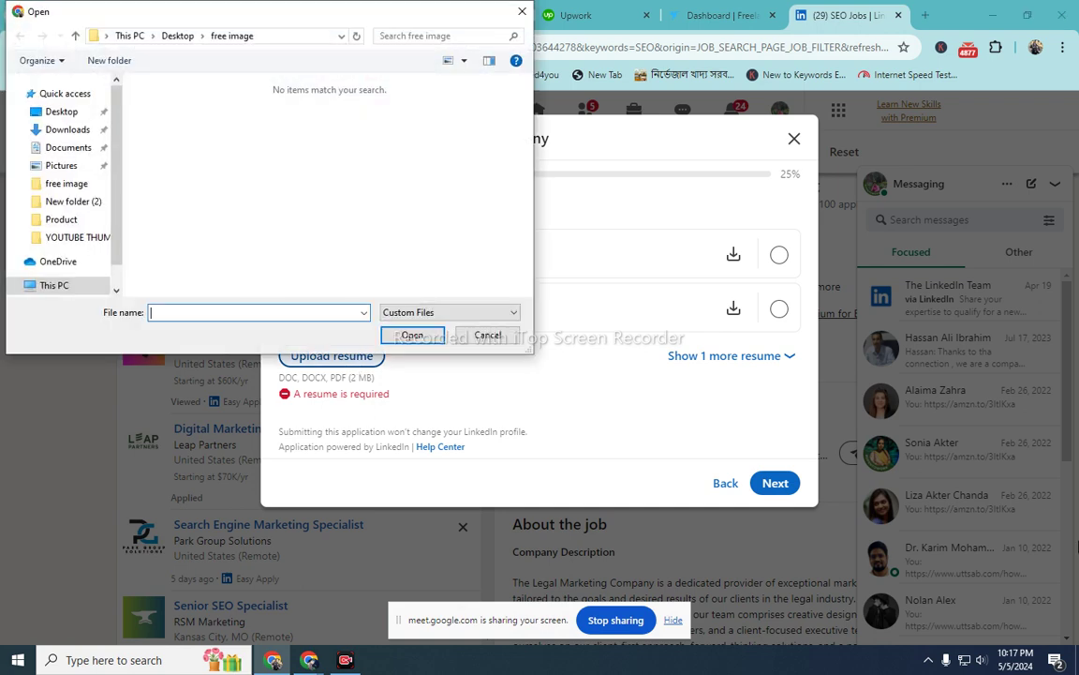
{"action": "left_click", "coordinate": [75, 132]}
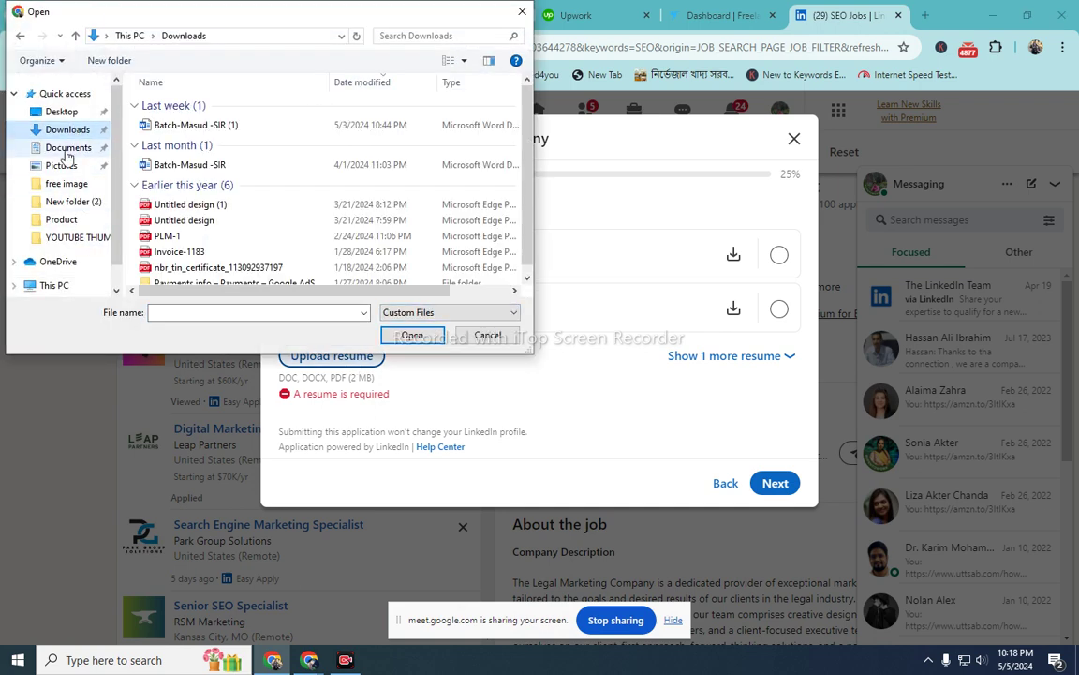
{"action": "left_click", "coordinate": [67, 149]}
{"action": "left_click", "coordinate": [62, 111]}
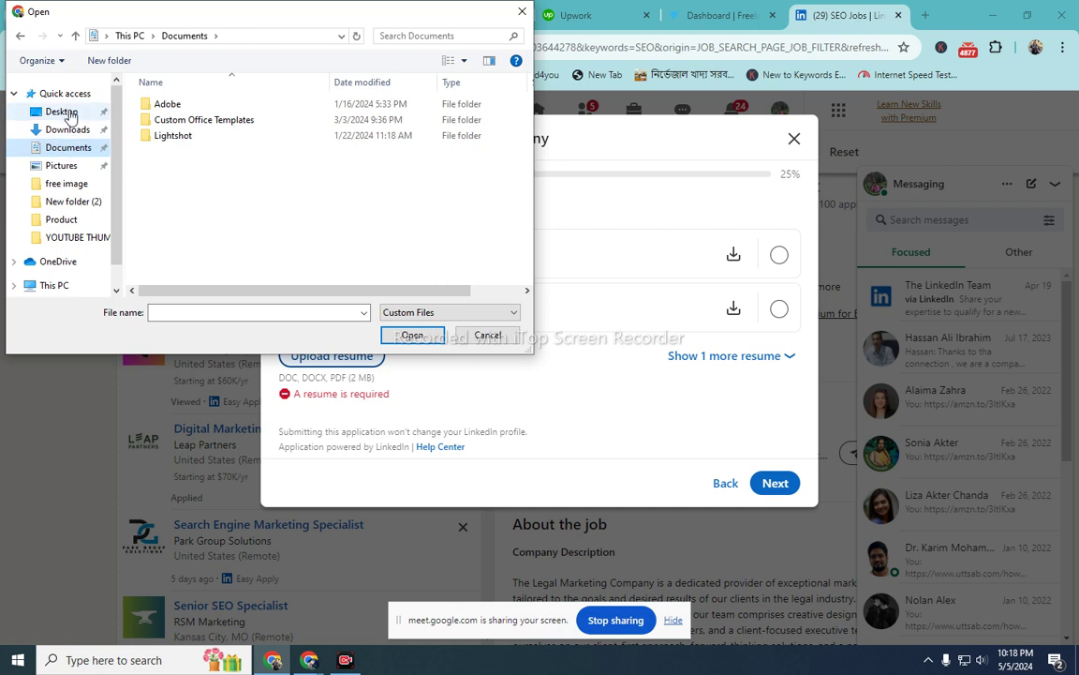
{"action": "scroll", "coordinate": [234, 173], "scroll_direction": "down", "scroll_amount": 2}
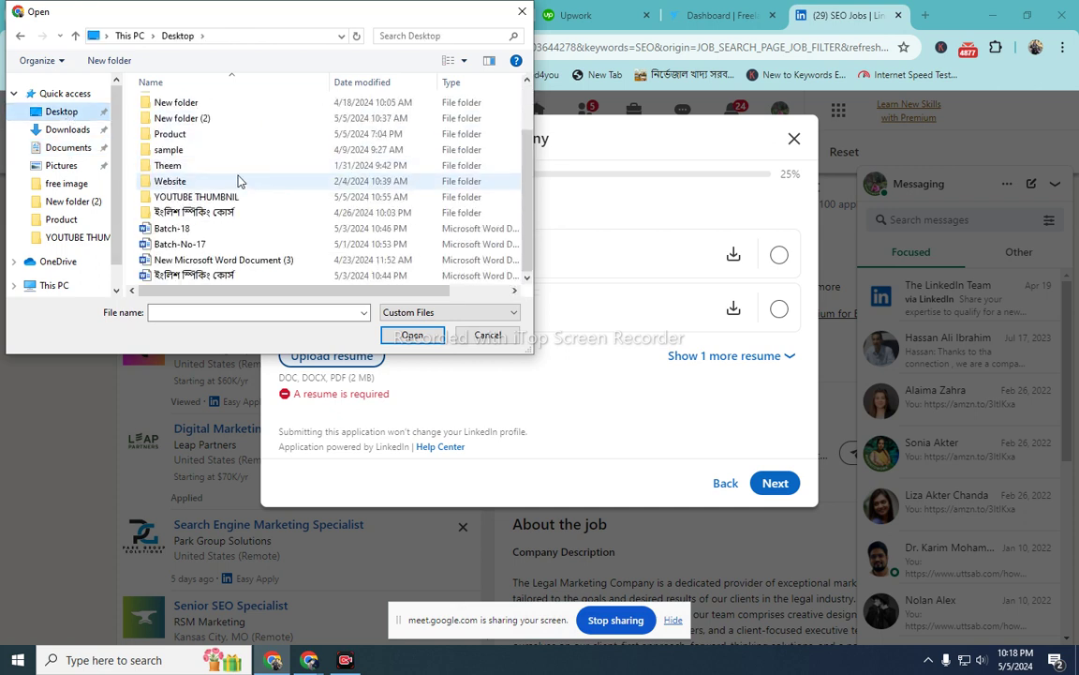
{"action": "left_click", "coordinate": [218, 278]}
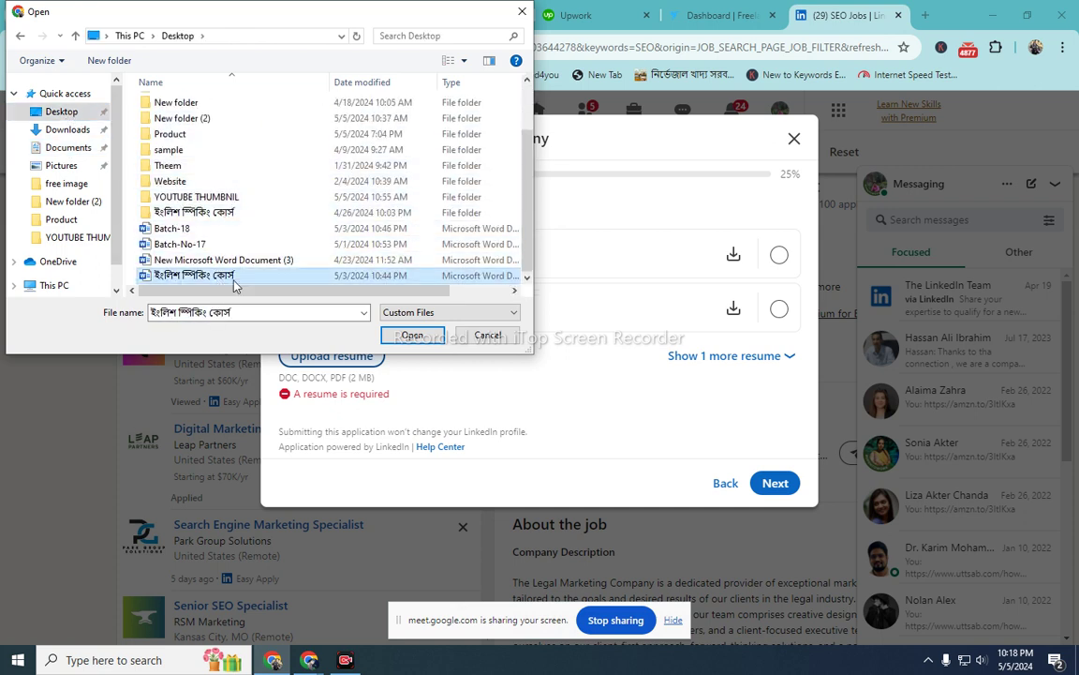
{"action": "left_click", "coordinate": [400, 337]}
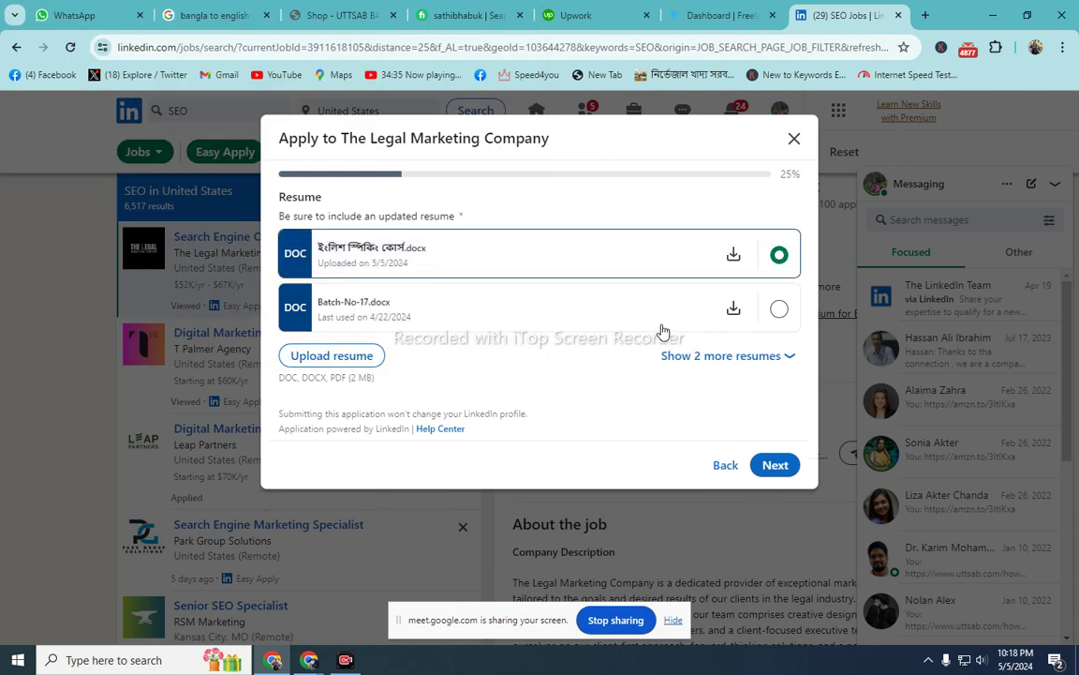
{"action": "left_click", "coordinate": [776, 466]}
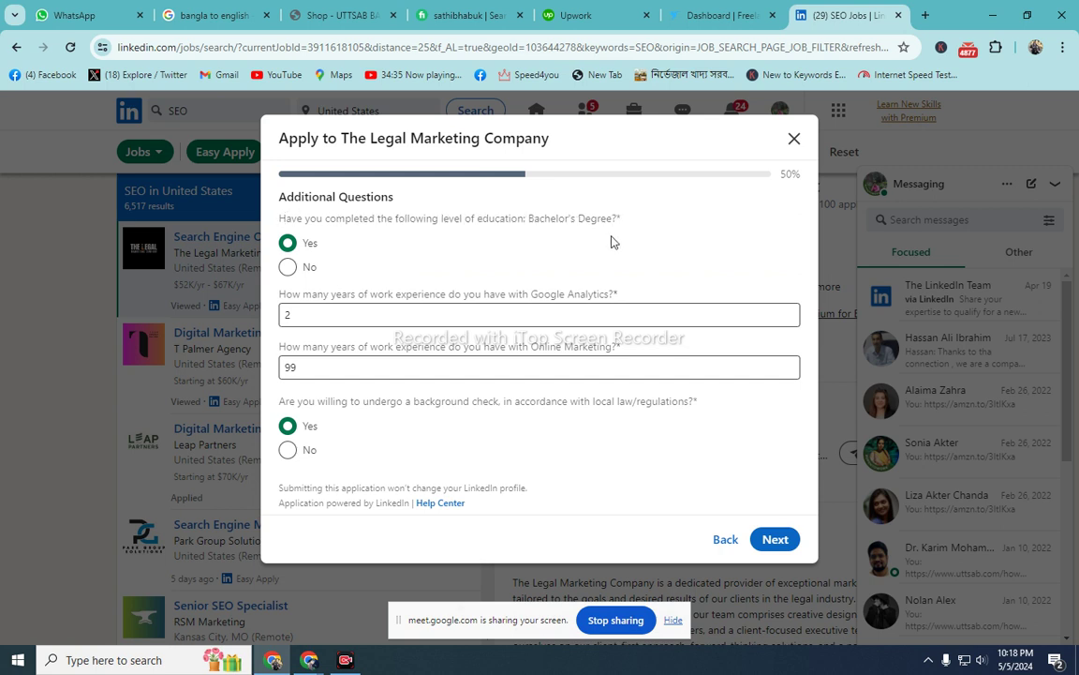
Answer Yes to the Bachelor's Degree question and set the Google Analytics work experience to 5 years.
{"action": "left_click", "coordinate": [287, 267]}
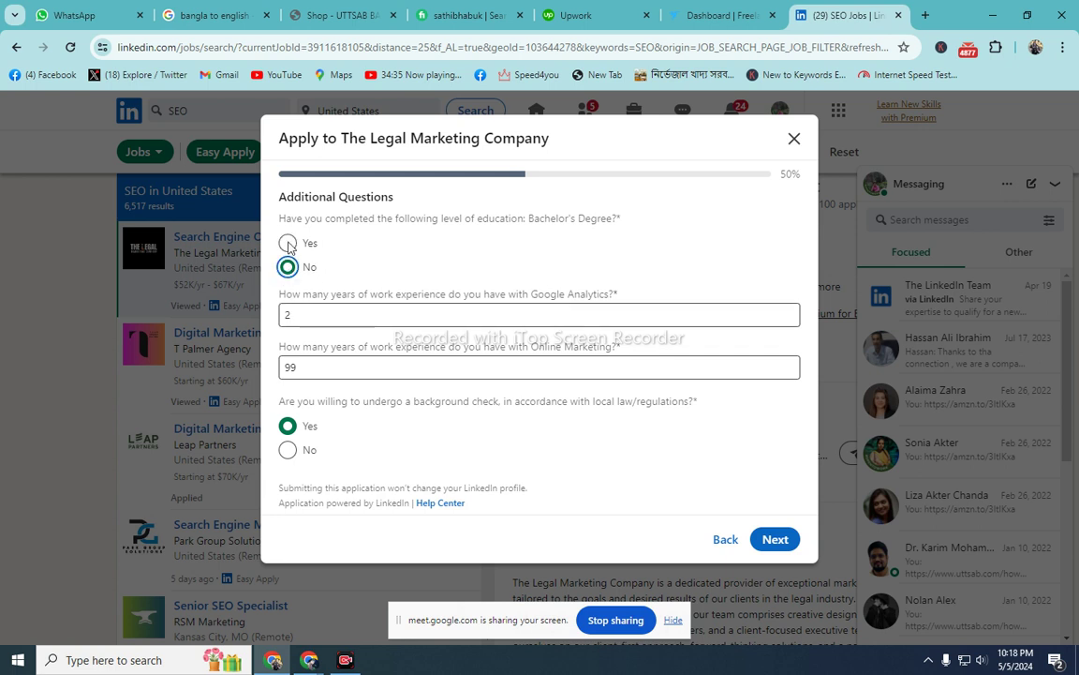
{"action": "left_click", "coordinate": [289, 242]}
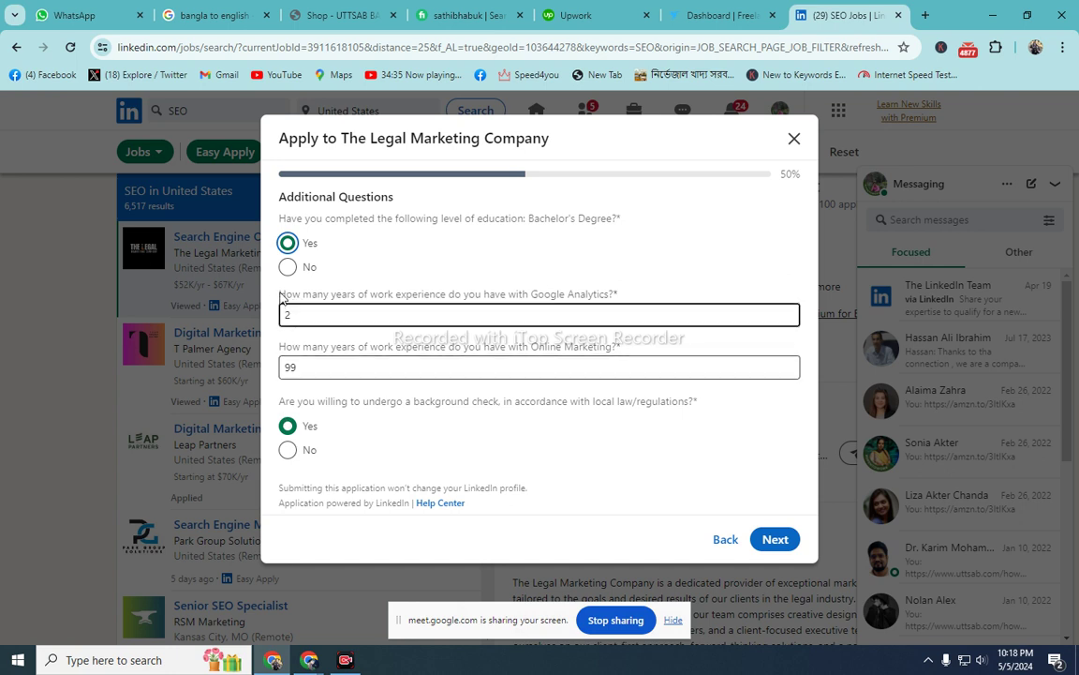
{"action": "left_click_drag", "start_coordinate": [279, 296], "coordinate": [614, 298]}
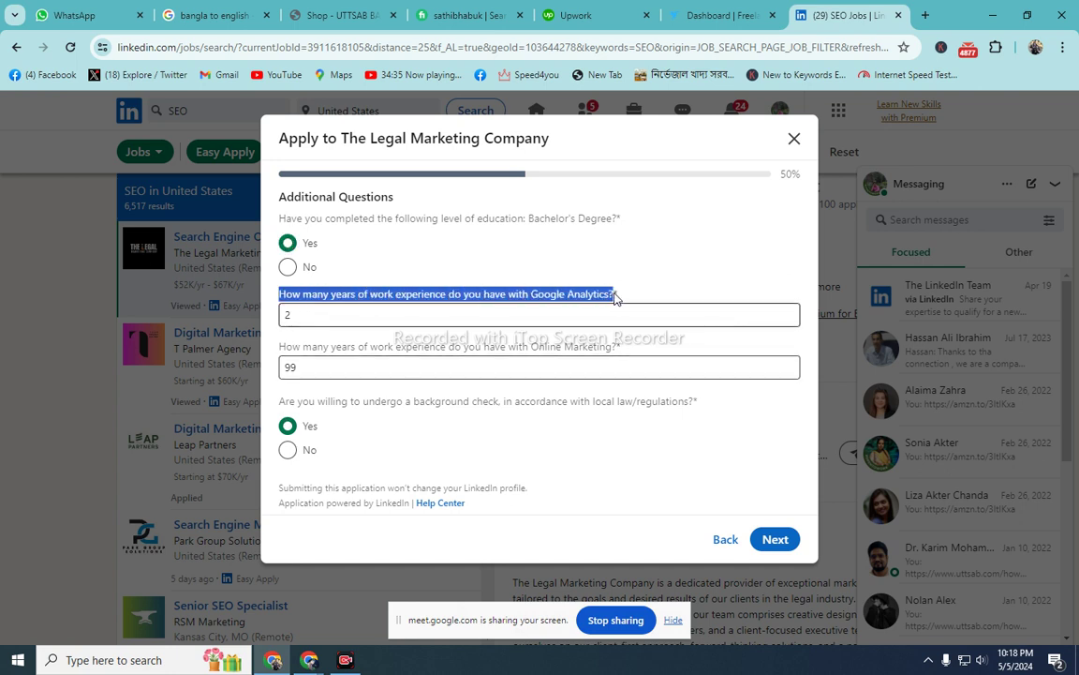
{"action": "left_click", "coordinate": [376, 320]}
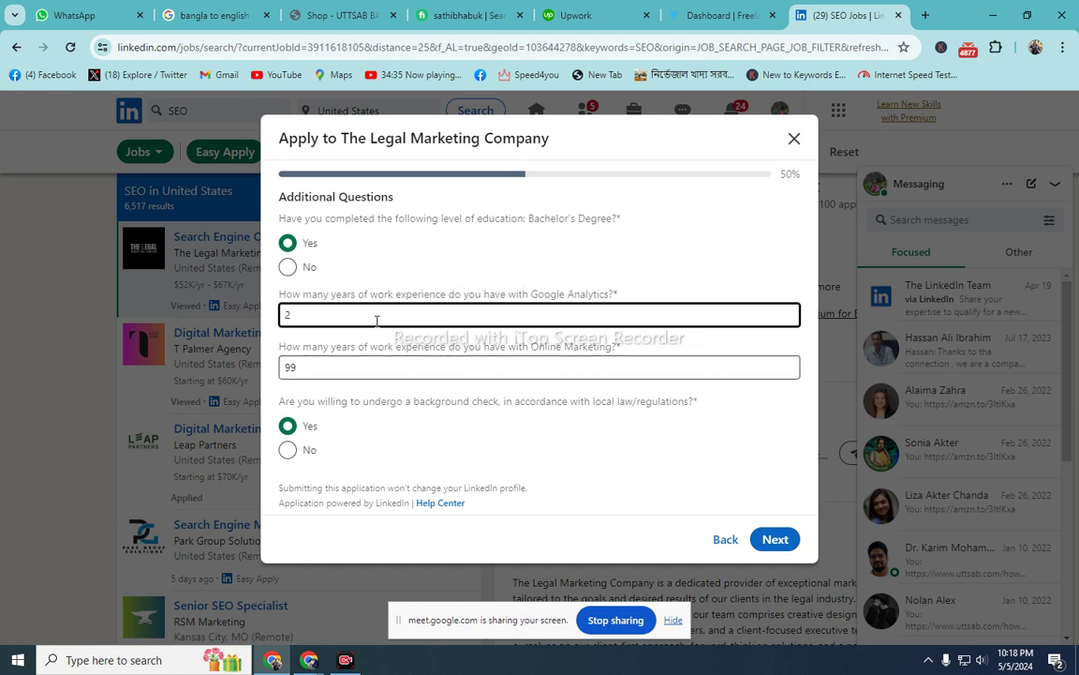
{"action": "key", "text": "BackSpace"}
{"action": "type", "text": "3"}
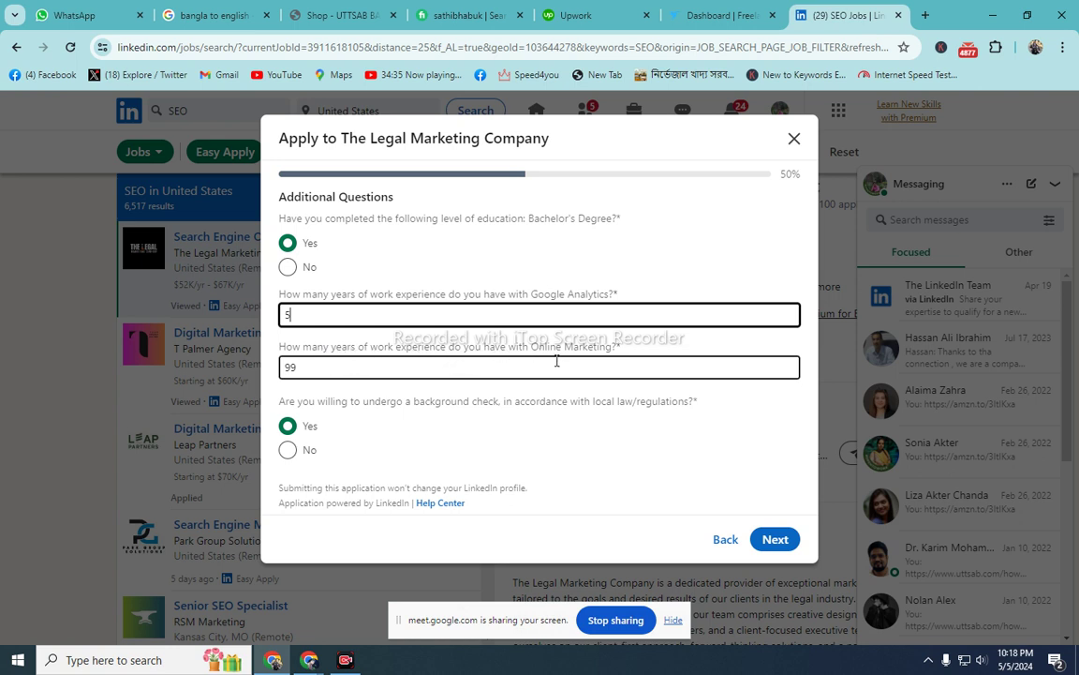
Set the Online Marketing work experience to 95 years and copy the background check question.
{"action": "left_click", "coordinate": [435, 365]}
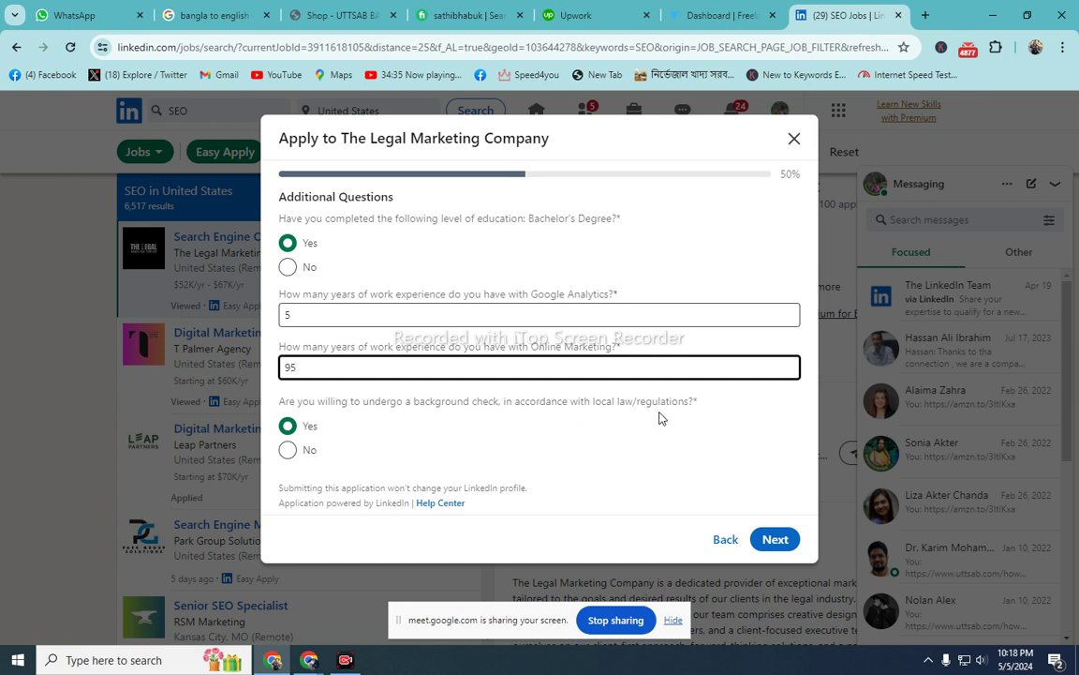
{"action": "left_click_drag", "start_coordinate": [282, 401], "coordinate": [701, 394]}
{"action": "right_click", "coordinate": [309, 401]}
{"action": "left_click", "coordinate": [446, 409]}
Translate the copied background check question from English to Bangla in Google's "bangla to english" translator, replacing the existing text.
{"action": "left_click", "coordinate": [213, 13]}
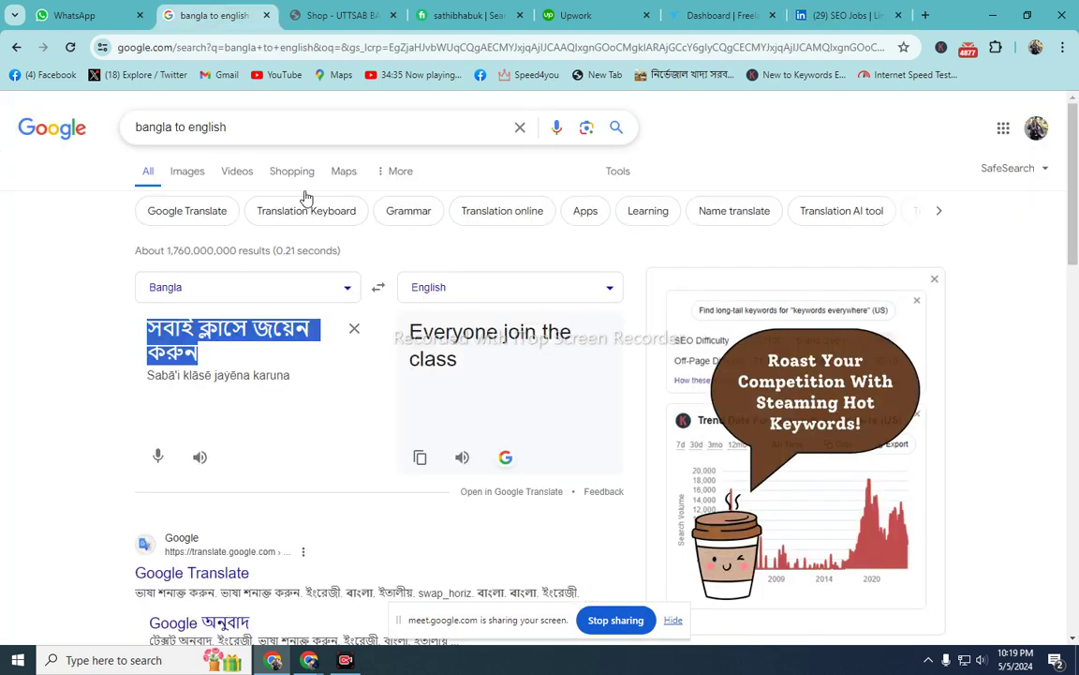
{"action": "left_click", "coordinate": [352, 326]}
{"action": "left_click", "coordinate": [378, 286]}
{"action": "right_click", "coordinate": [234, 330]}
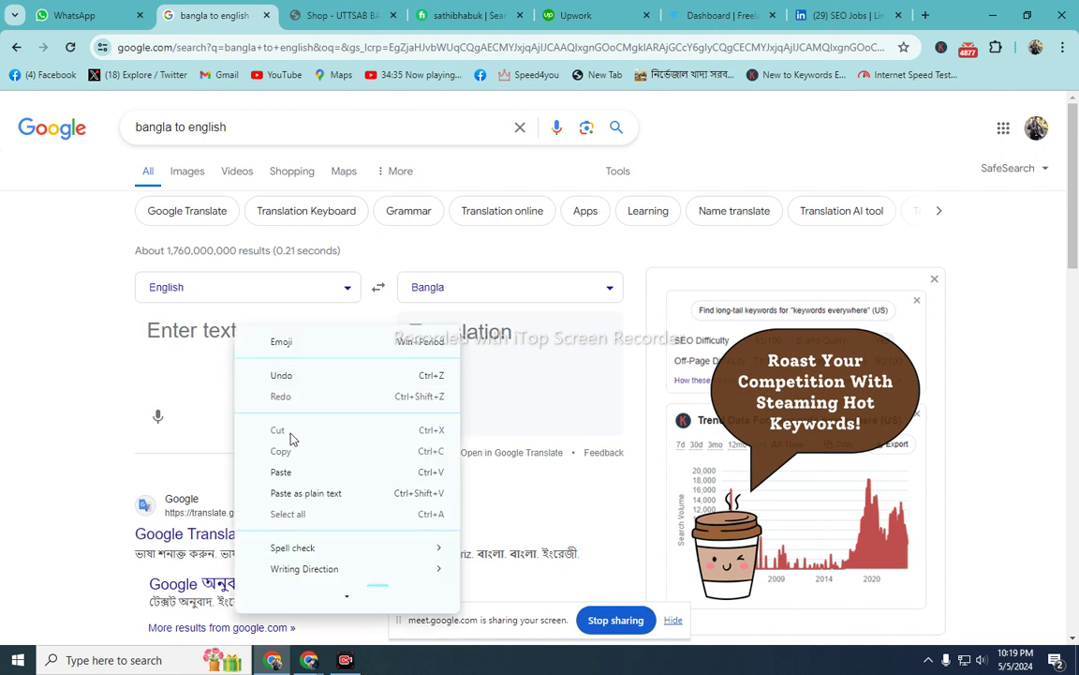
{"action": "left_click", "coordinate": [292, 470]}
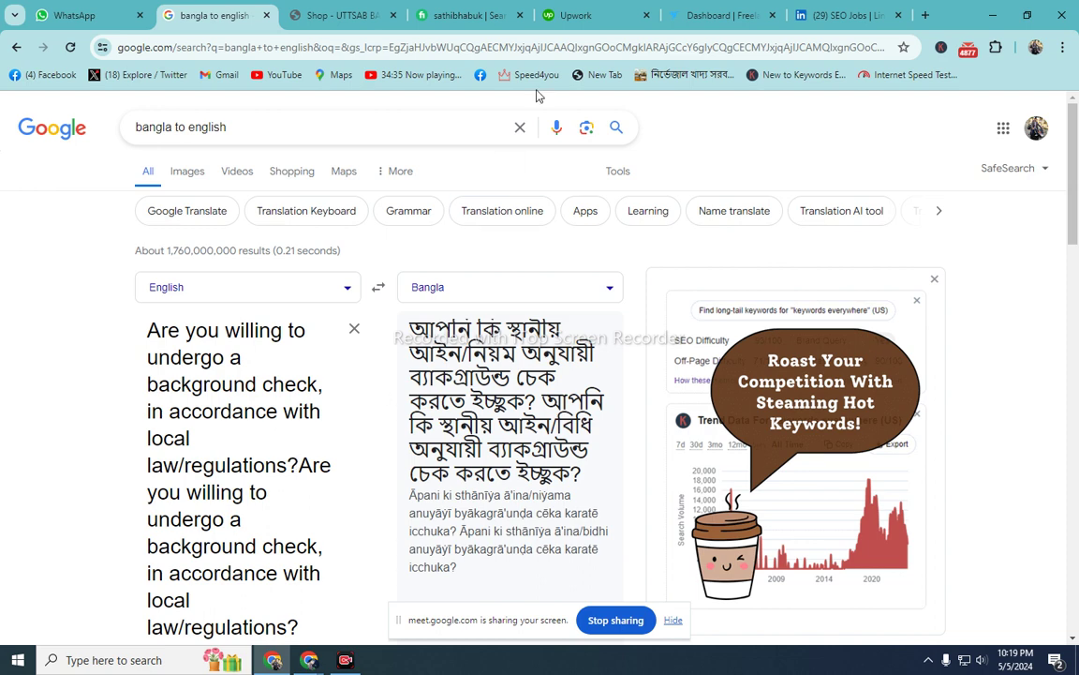
Return to the LinkedIn application, answer No to the background check question and continue to the work authorization section.
{"action": "left_click", "coordinate": [834, 16]}
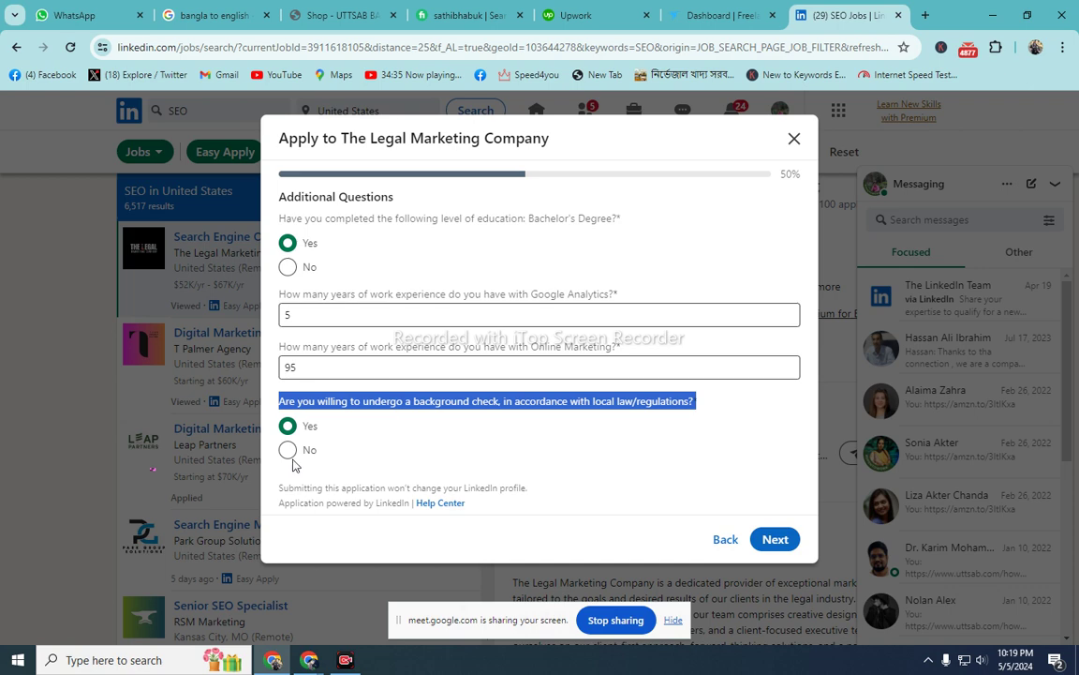
{"action": "left_click", "coordinate": [288, 450]}
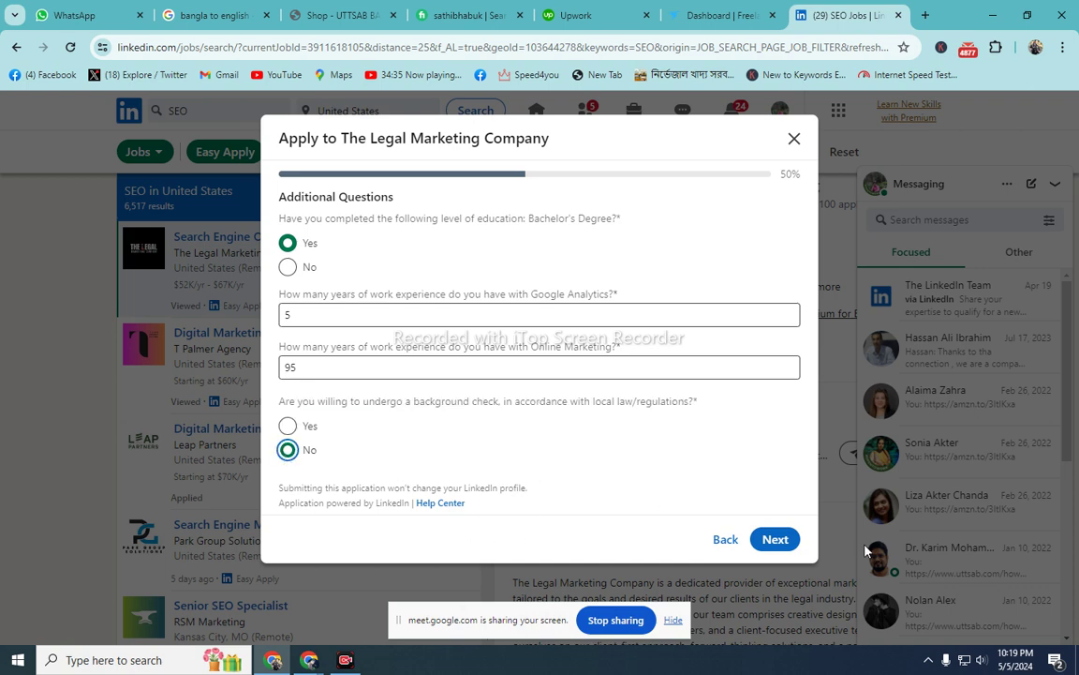
{"action": "left_click", "coordinate": [775, 539]}
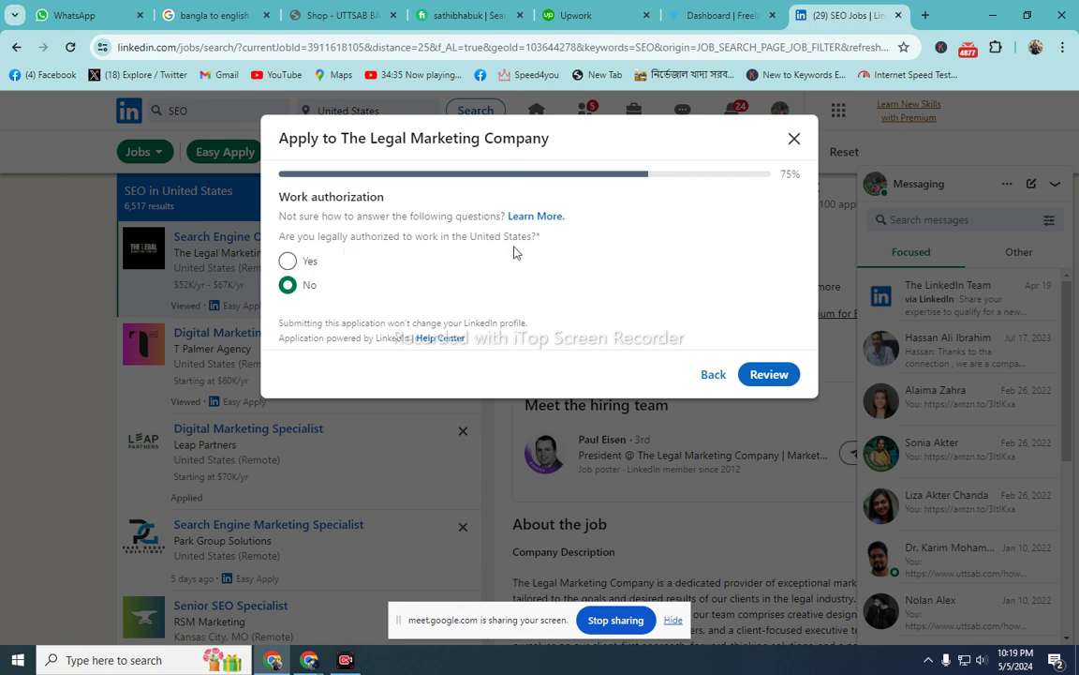
Answer No to being legally authorized to work in the United States and proceed to the application review.
{"action": "left_click_drag", "start_coordinate": [277, 244], "coordinate": [561, 244]}
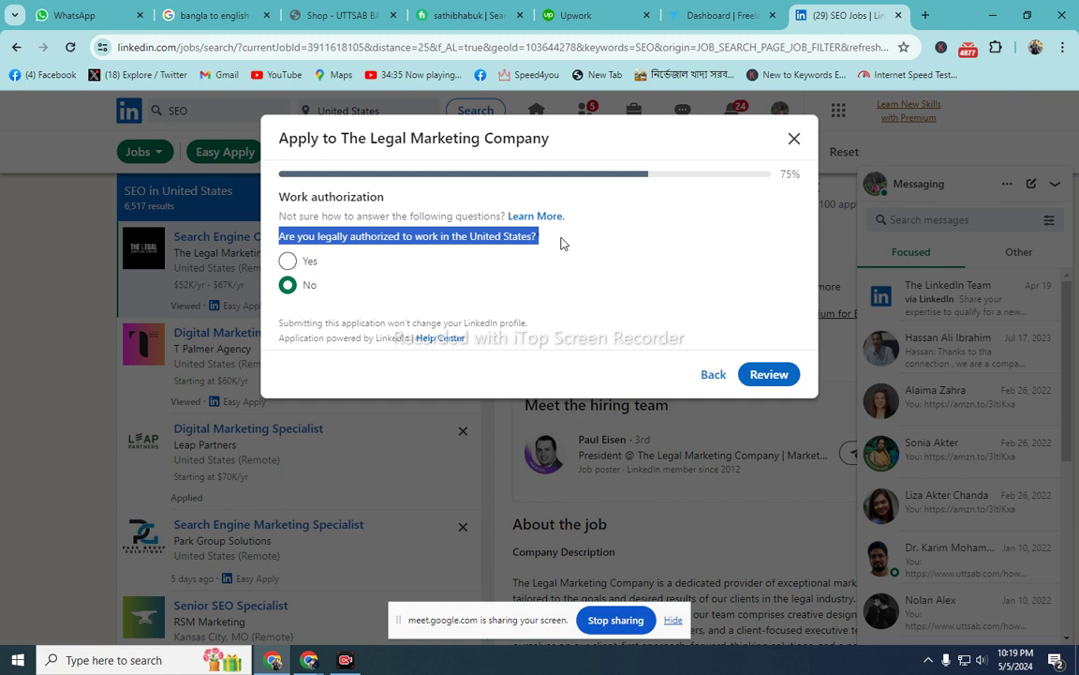
{"action": "left_click", "coordinate": [301, 291]}
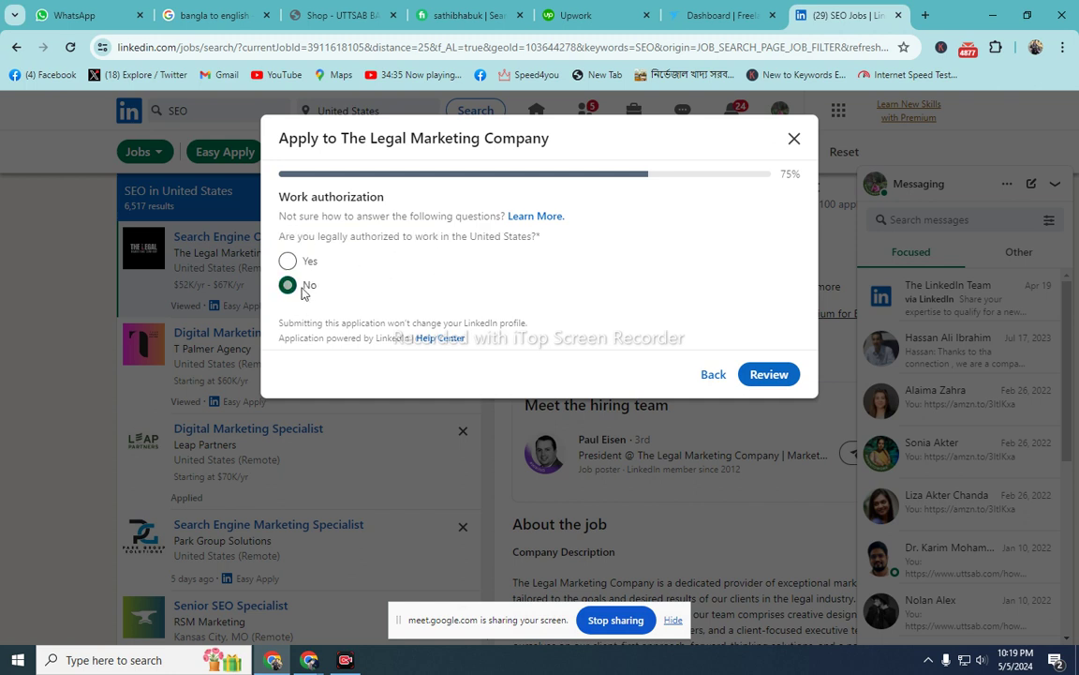
{"action": "left_click", "coordinate": [772, 375]}
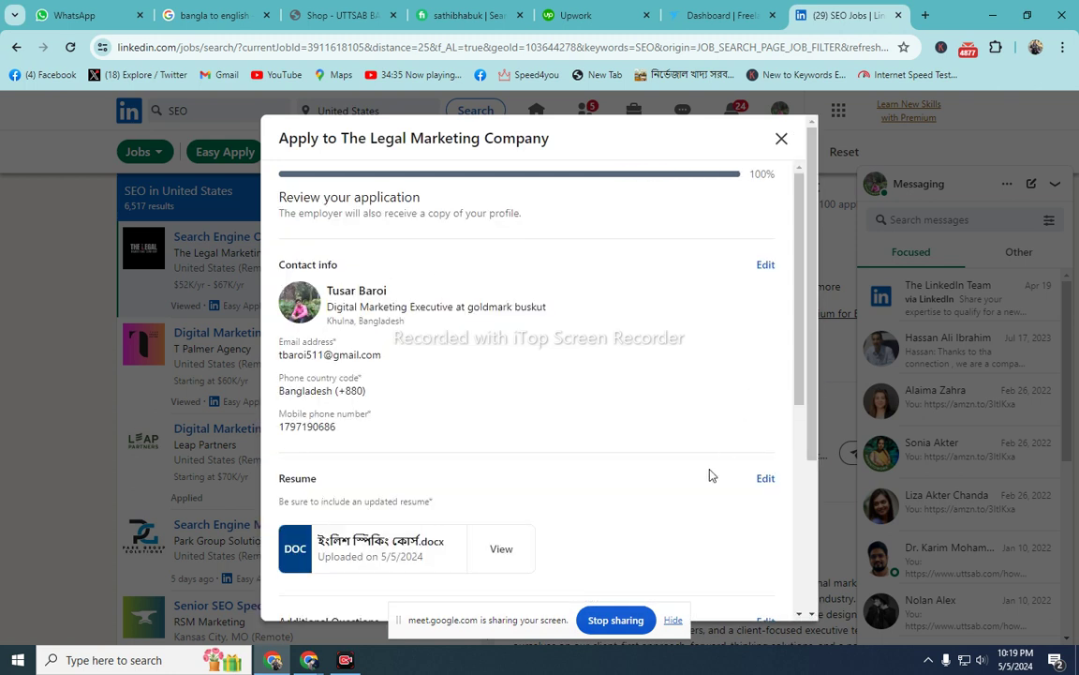
Check the application summary, submit it to The Legal Marketing Company and open the LinkedIn verification options.
{"action": "scroll", "coordinate": [708, 477], "scroll_direction": "down", "scroll_amount": 4}
{"action": "scroll", "coordinate": [708, 477], "scroll_direction": "up", "scroll_amount": 4}
{"action": "scroll", "coordinate": [707, 478], "scroll_direction": "down", "scroll_amount": 4}
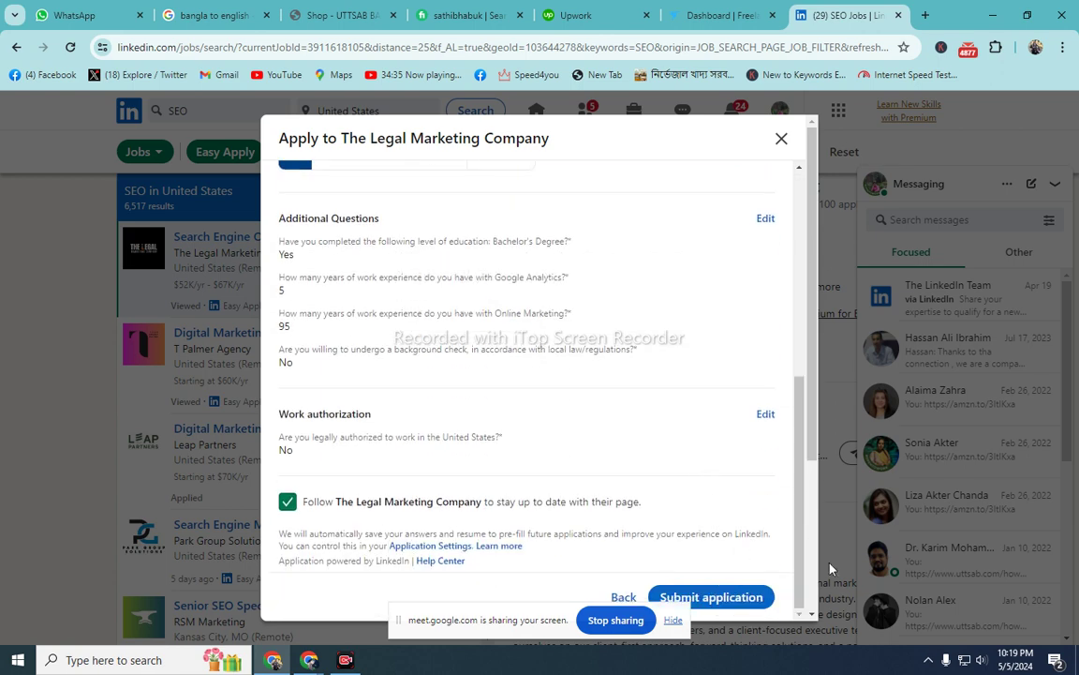
{"action": "left_click_drag", "start_coordinate": [493, 621], "coordinate": [338, 653]}
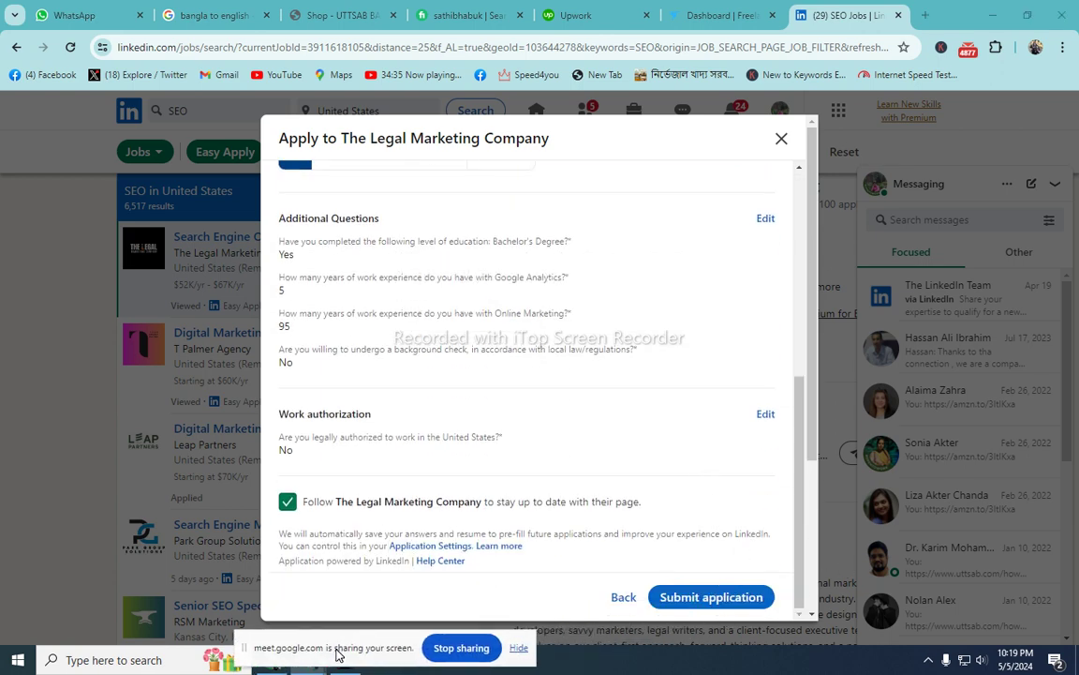
{"action": "left_click", "coordinate": [682, 599]}
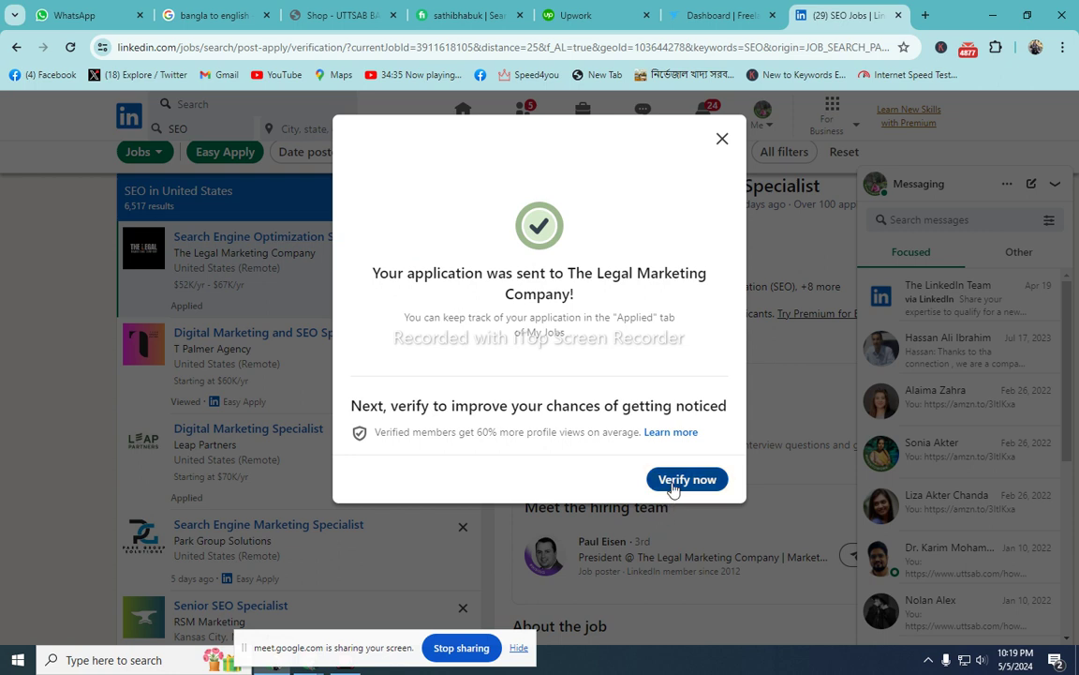
{"action": "left_click", "coordinate": [672, 483]}
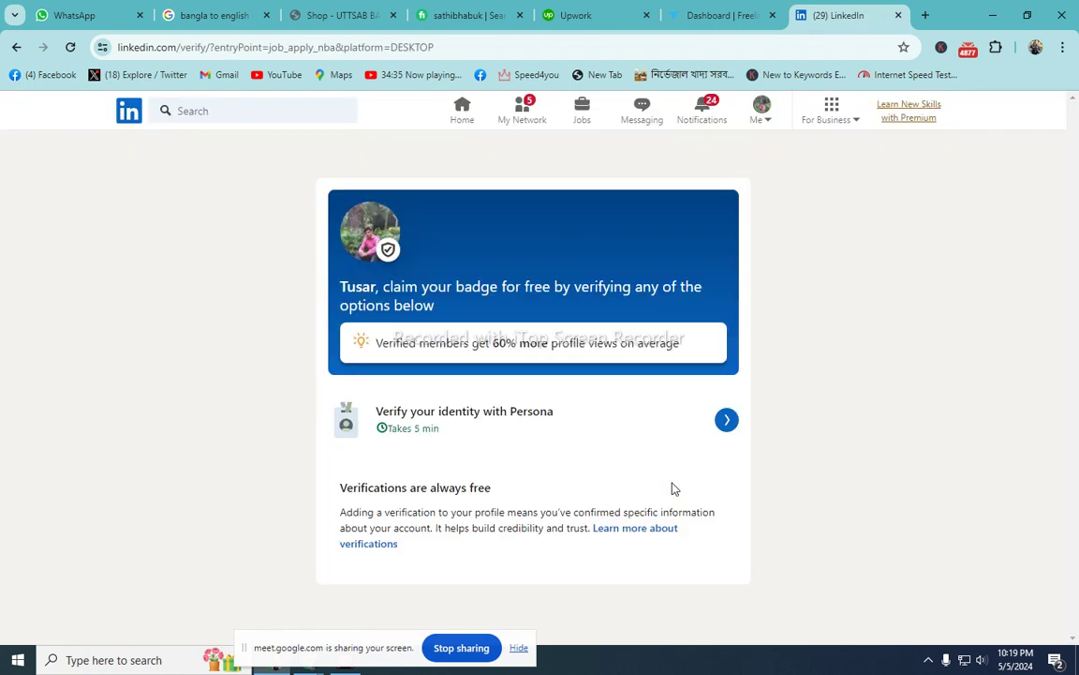